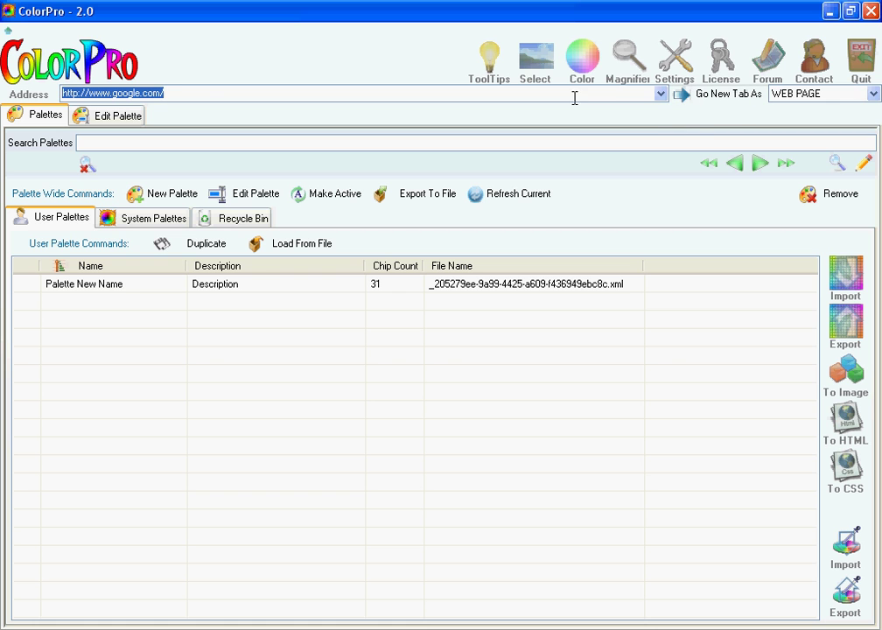
Step: Load google.com in a new web page tab and lay out its 12 chips three per row
{"action": "left_click", "coordinate": [714, 99]}
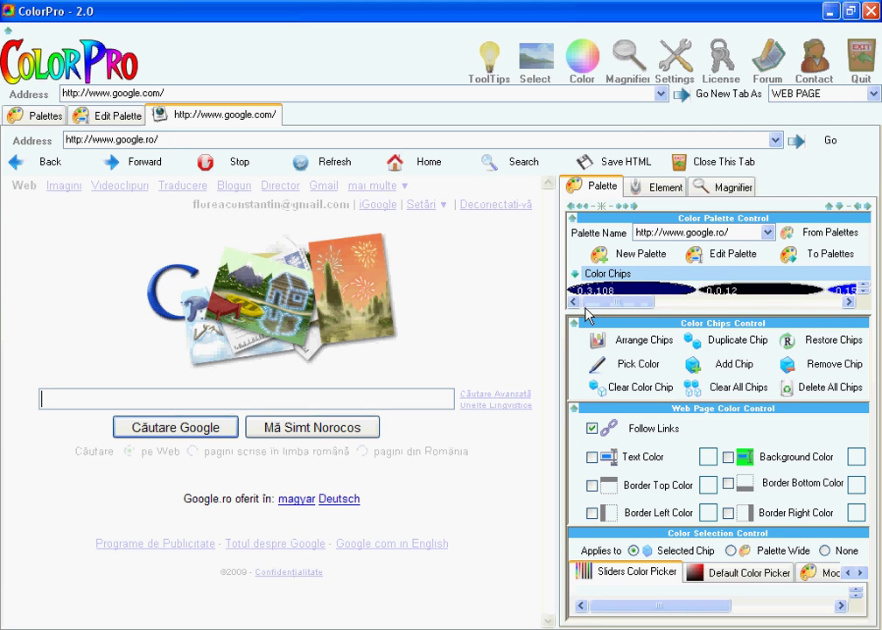
{"action": "left_click_drag", "start_coordinate": [595, 389], "coordinate": [415, 382]}
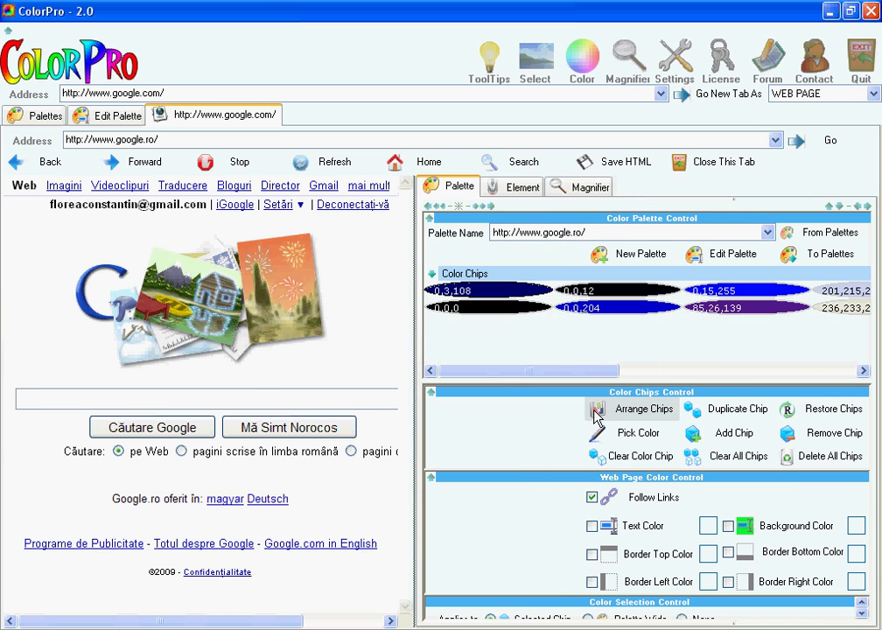
{"action": "left_click", "coordinate": [623, 408]}
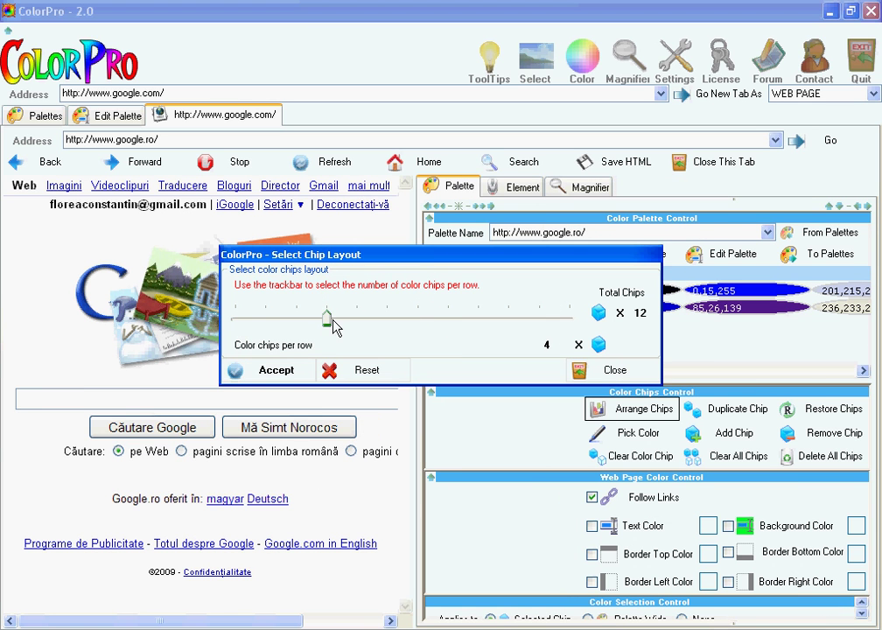
{"action": "left_click_drag", "start_coordinate": [334, 322], "coordinate": [302, 325]}
{"action": "left_click", "coordinate": [275, 369]}
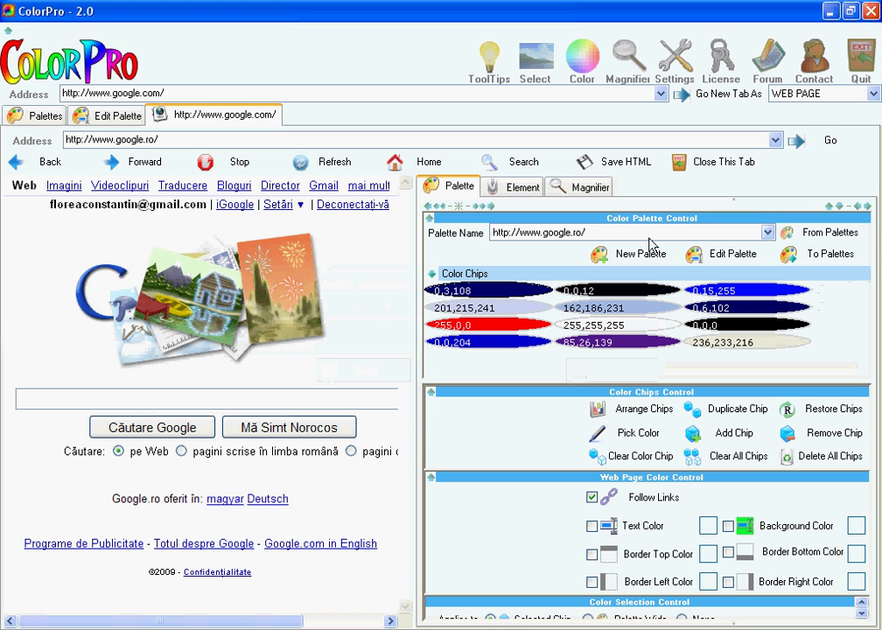
Step: Add the google.ro palette to User Palettes, open it in Edit Palette, then return to google.com
{"action": "left_click", "coordinate": [803, 257]}
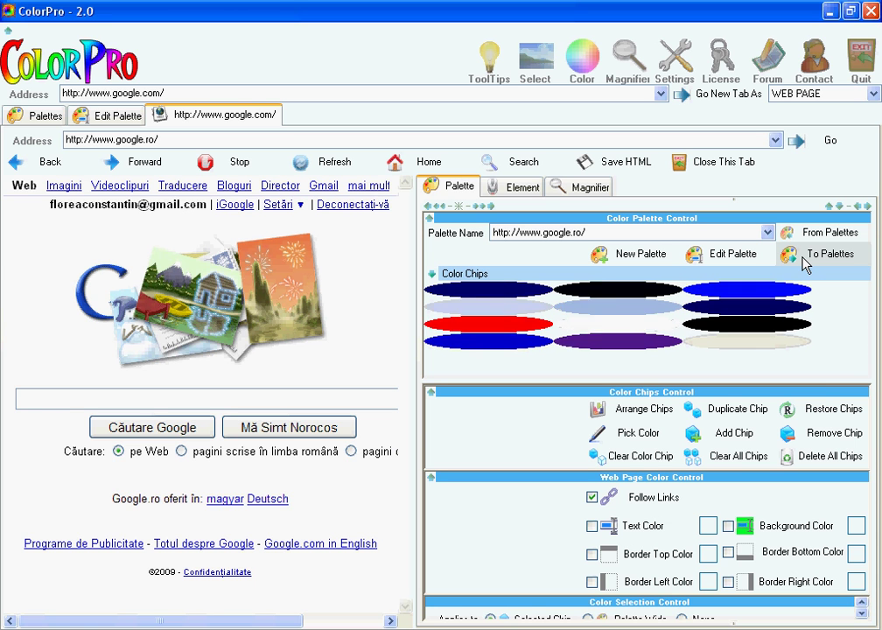
{"action": "left_click", "coordinate": [27, 118]}
{"action": "left_click", "coordinate": [55, 289]}
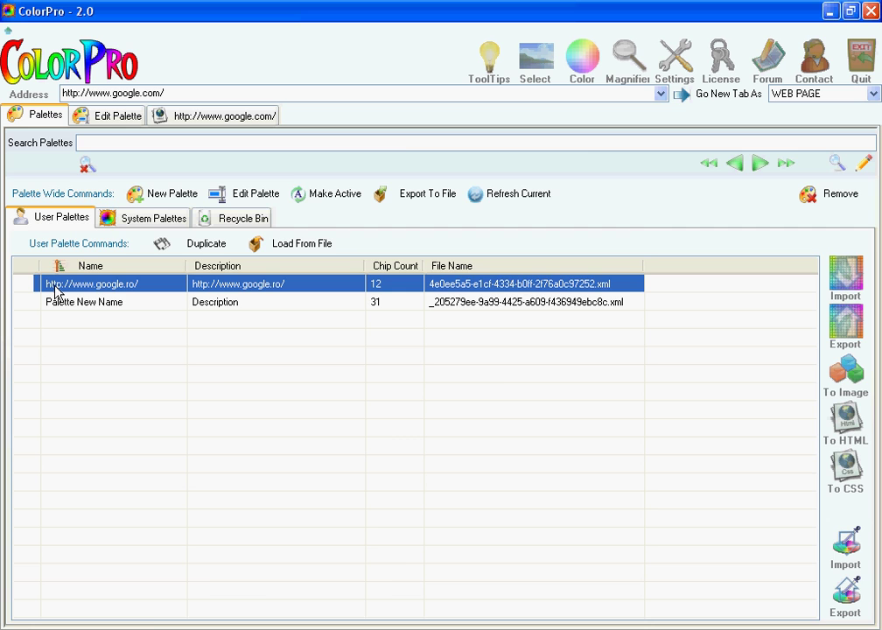
{"action": "double_click", "coordinate": [54, 288]}
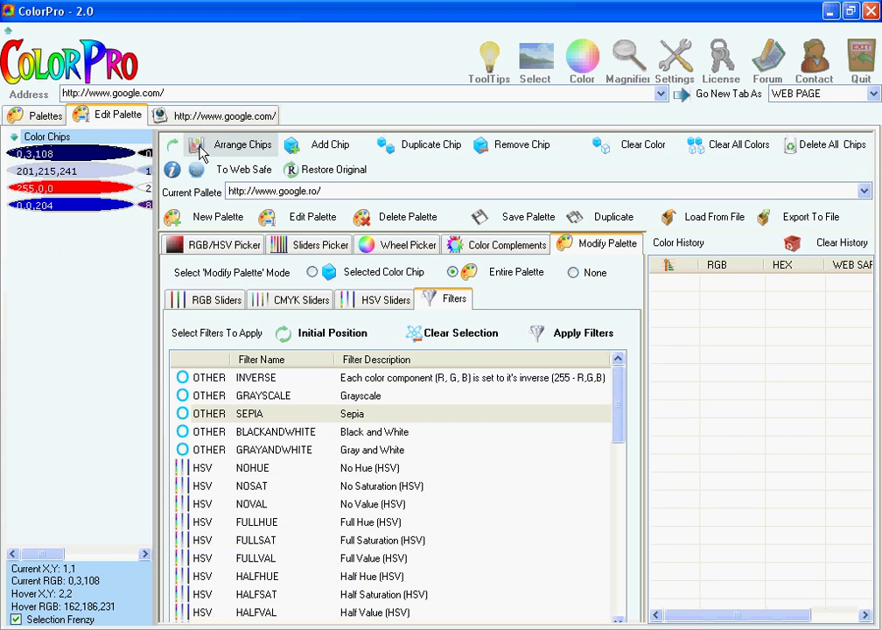
{"action": "left_click", "coordinate": [130, 115]}
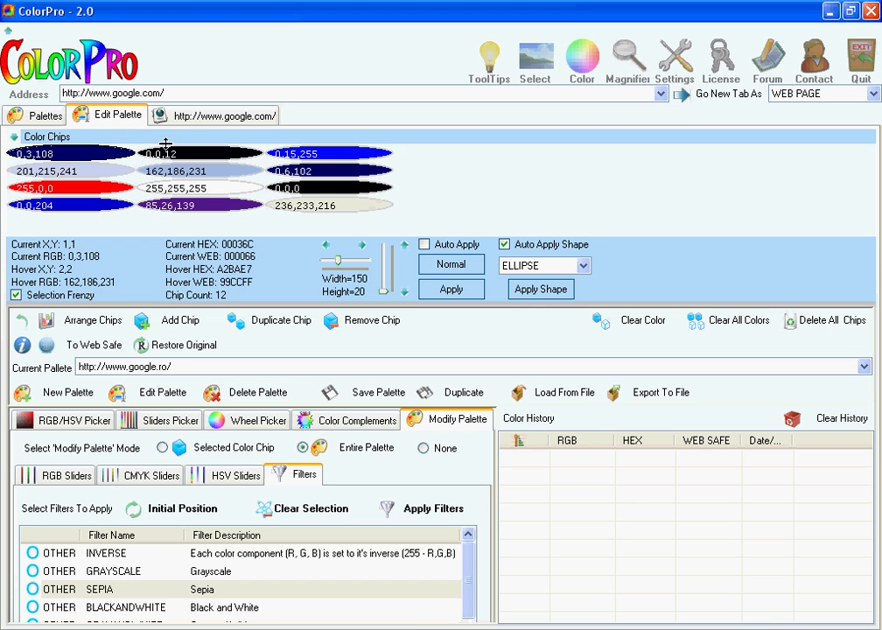
{"action": "left_click", "coordinate": [221, 115]}
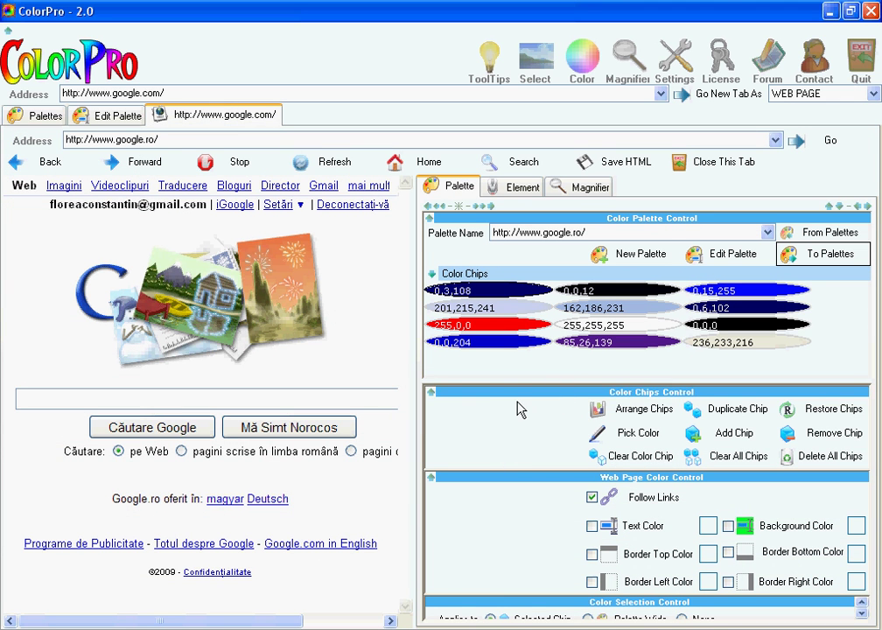
Step: Collapse the Color Palette and Color Chips Control sections and turn off Follow Links
{"action": "left_click", "coordinate": [487, 220]}
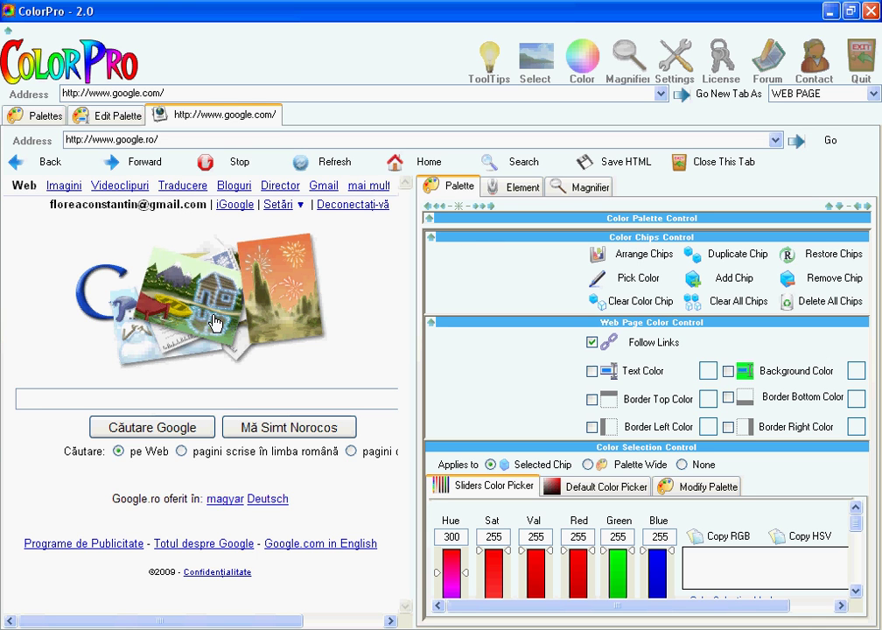
{"action": "left_click", "coordinate": [540, 238]}
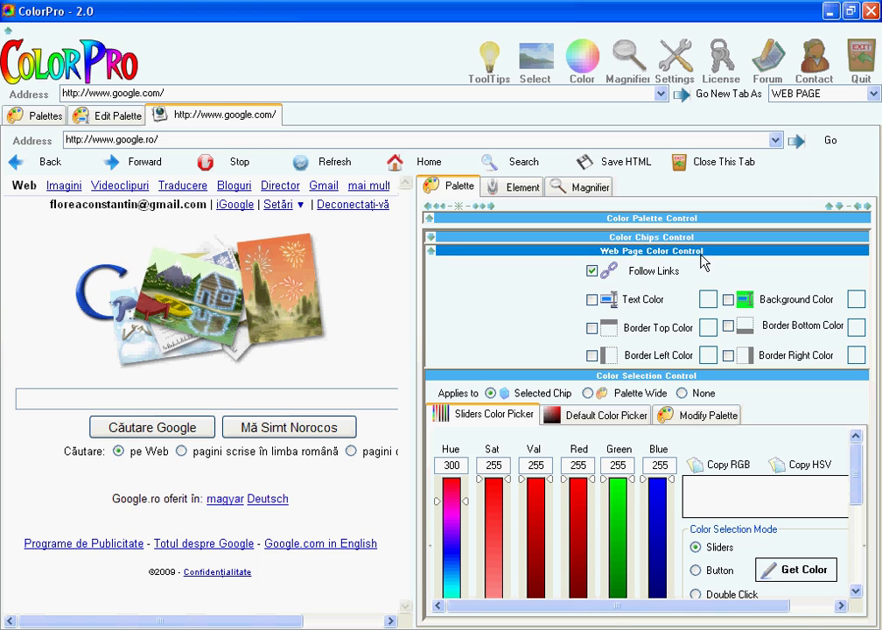
{"action": "left_click", "coordinate": [592, 273]}
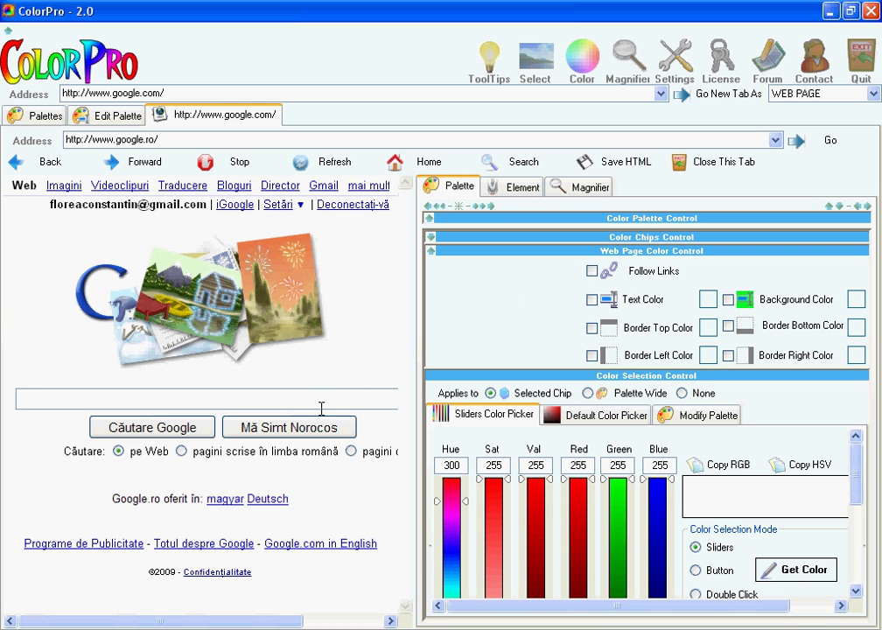
Step: Check that Căutare Google and the footer links no longer navigate, then focus the search box
{"action": "left_click", "coordinate": [189, 433]}
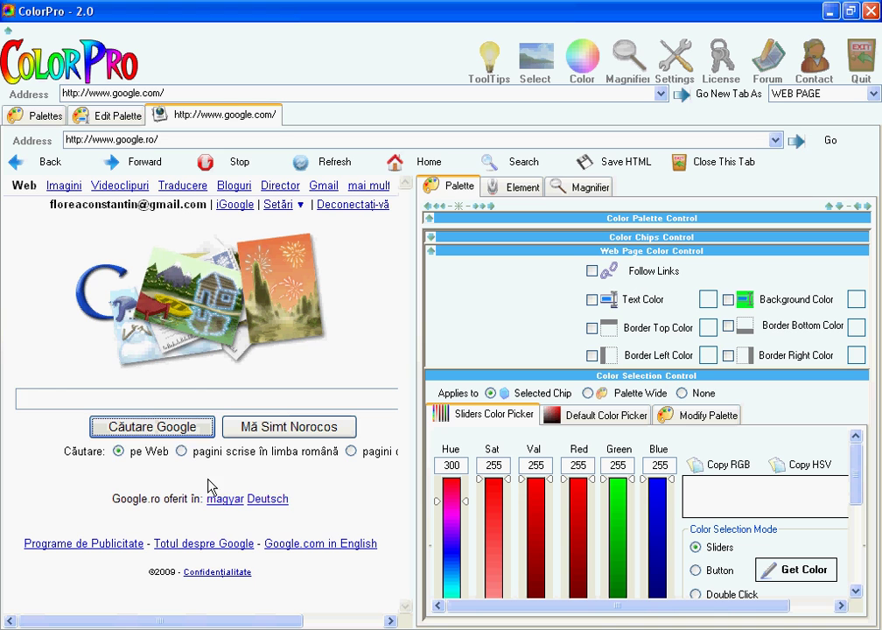
{"action": "left_click", "coordinate": [225, 500]}
{"action": "left_click", "coordinate": [264, 503]}
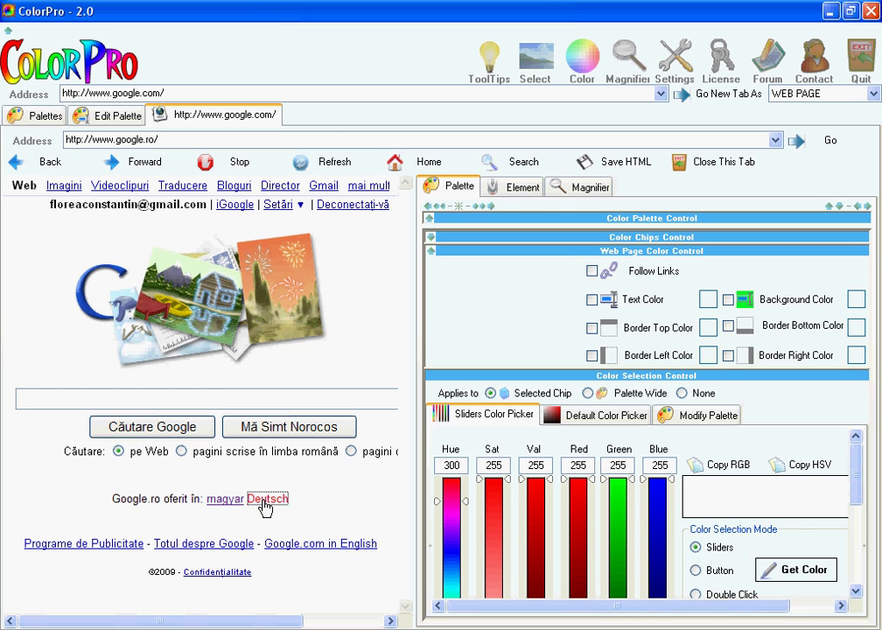
{"action": "left_click", "coordinate": [232, 546]}
{"action": "key", "text": "Tab"}
{"action": "left_click", "coordinate": [84, 548]}
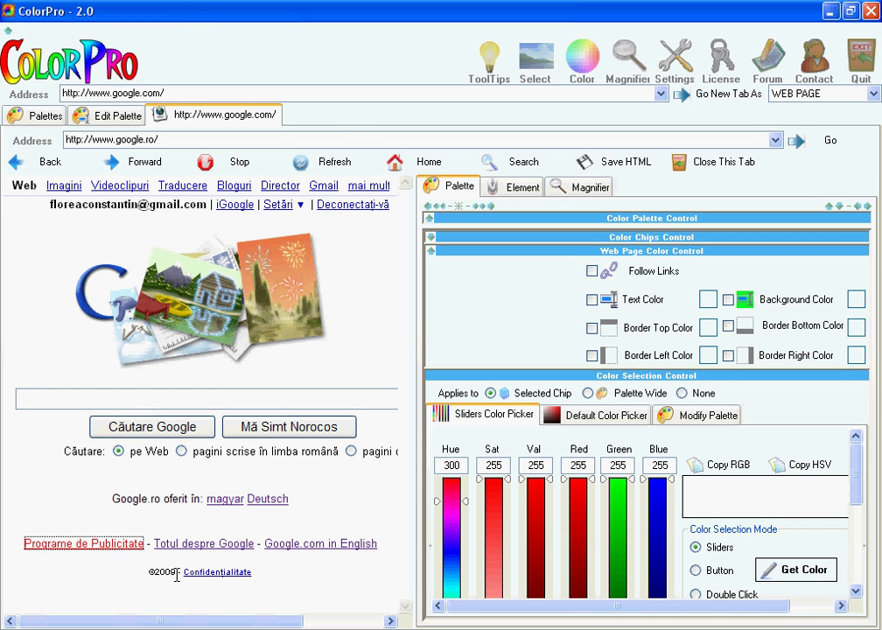
{"action": "left_click", "coordinate": [206, 575]}
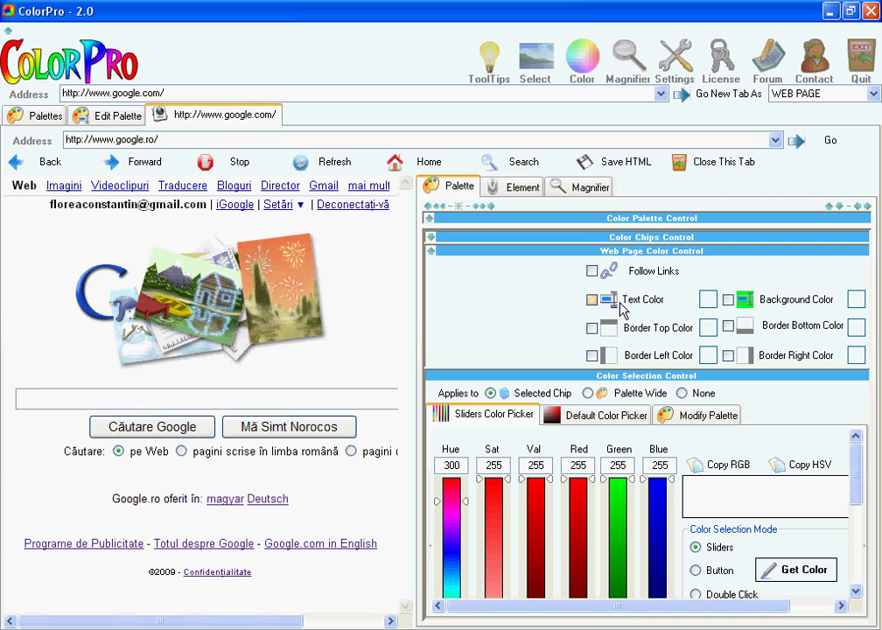
{"action": "left_click", "coordinate": [309, 396]}
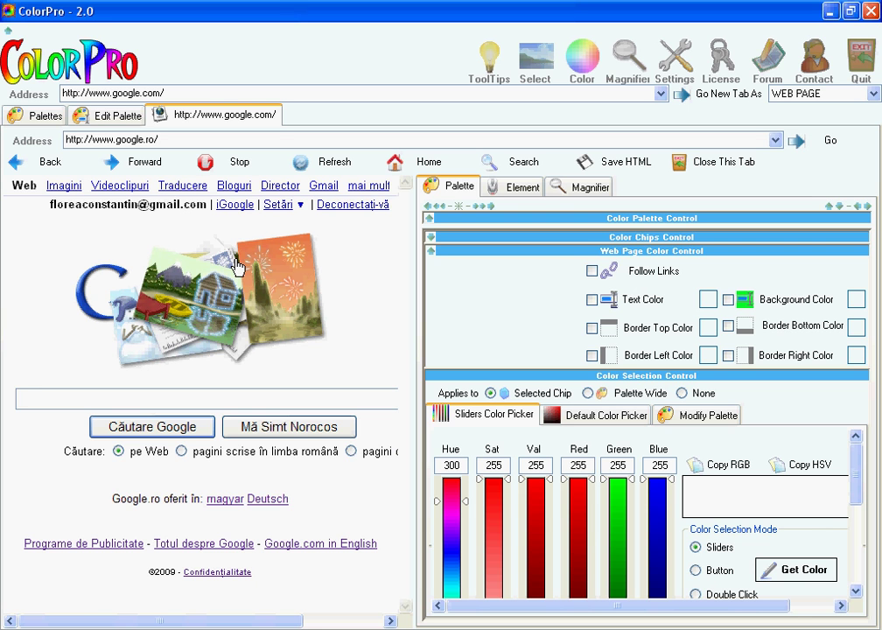
Step: Enter ABCDEFG in the Google search box, enable Text Color, and show the Default Color Picker
{"action": "type", "text": "ABCDEFG"}
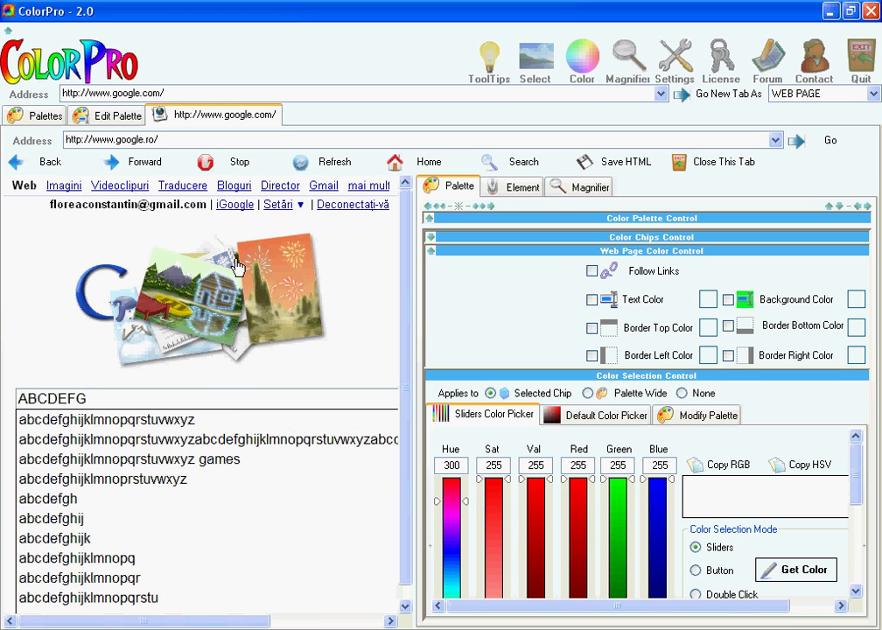
{"action": "left_click", "coordinate": [26, 368]}
{"action": "left_click", "coordinate": [91, 399]}
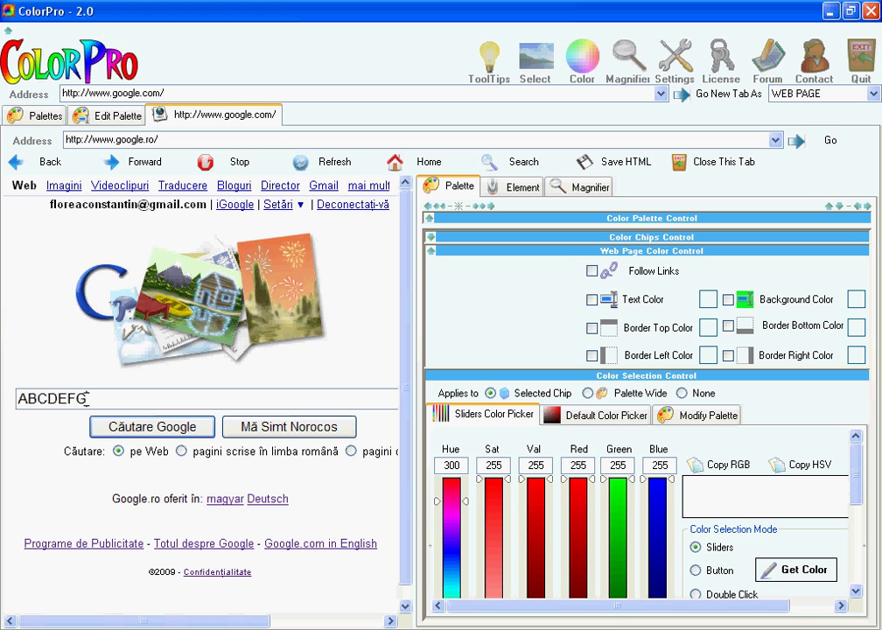
{"action": "left_click_drag", "start_coordinate": [91, 399], "coordinate": [7, 399]}
{"action": "left_click", "coordinate": [88, 399]}
{"action": "left_click", "coordinate": [641, 300]}
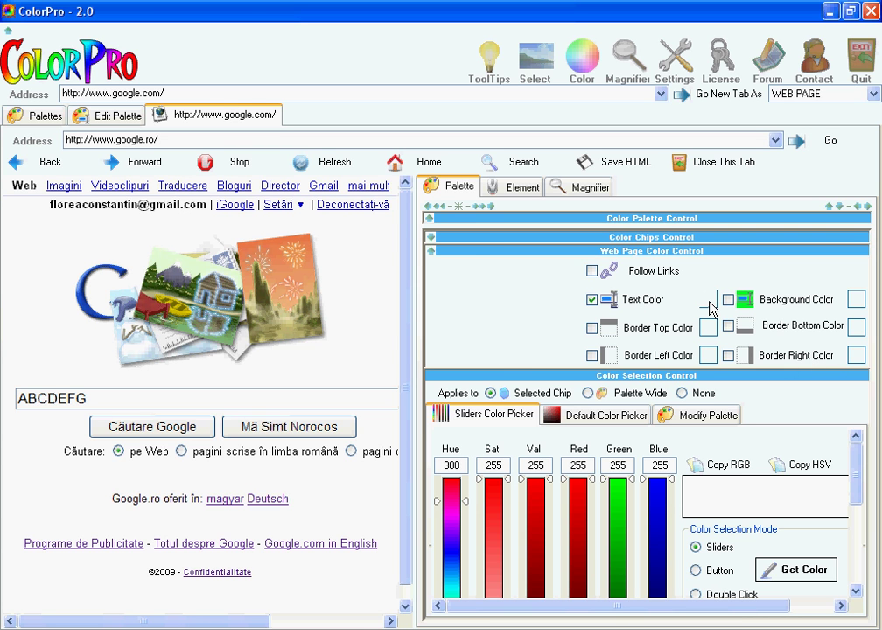
{"action": "left_click", "coordinate": [604, 415]}
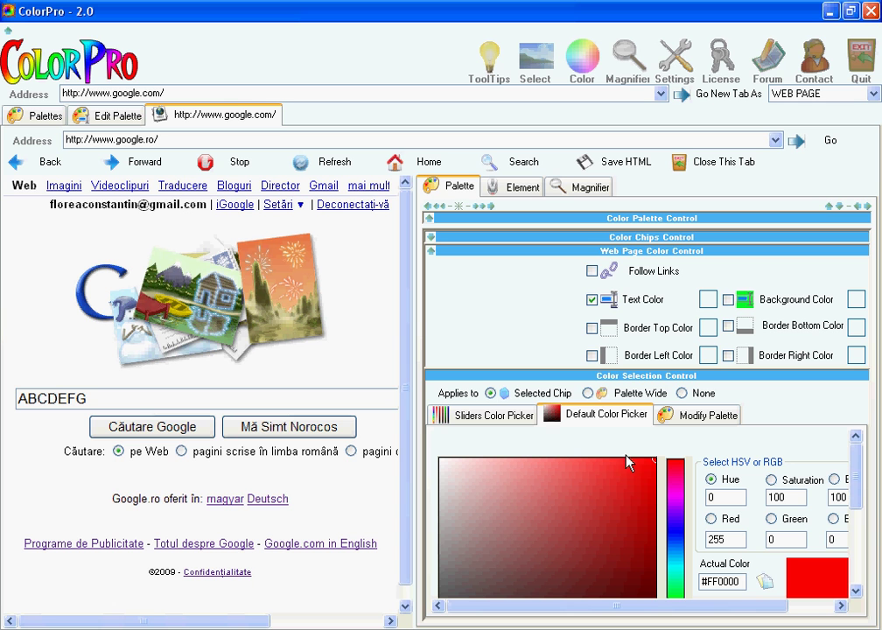
Step: Set the Text Color chip to bright red and apply it to the ABCDEFG search text
{"action": "left_click", "coordinate": [8, 33]}
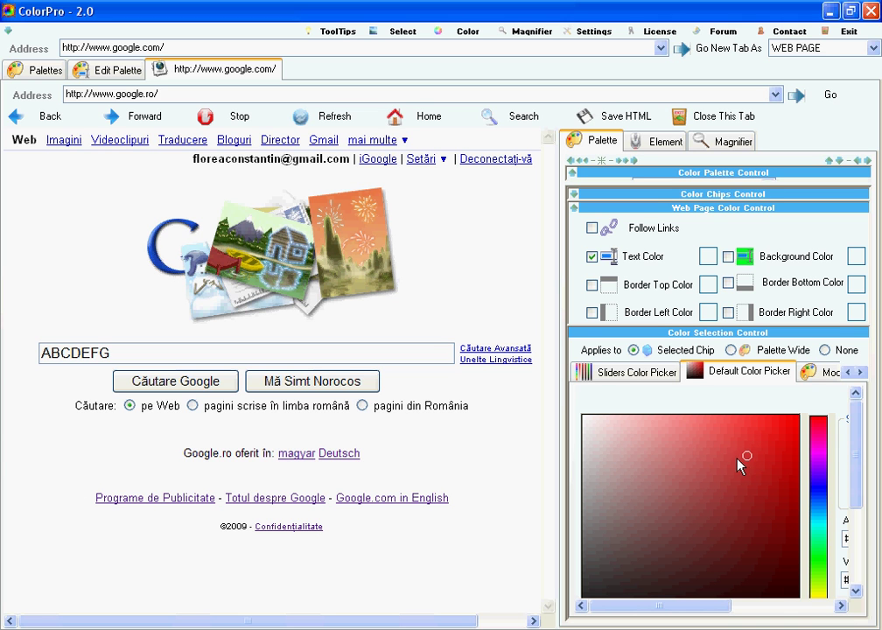
{"action": "left_click", "coordinate": [709, 259]}
{"action": "left_click", "coordinate": [791, 427]}
{"action": "left_click", "coordinate": [709, 259]}
{"action": "left_click", "coordinate": [131, 352]}
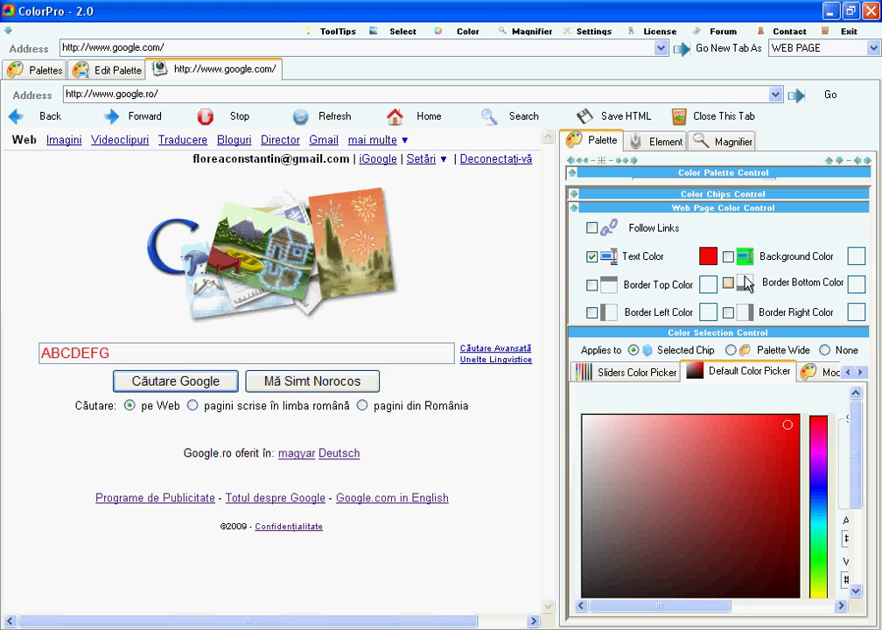
Step: Set a bright cyan Background Color and paint it onto the search box background
{"action": "left_click", "coordinate": [630, 261]}
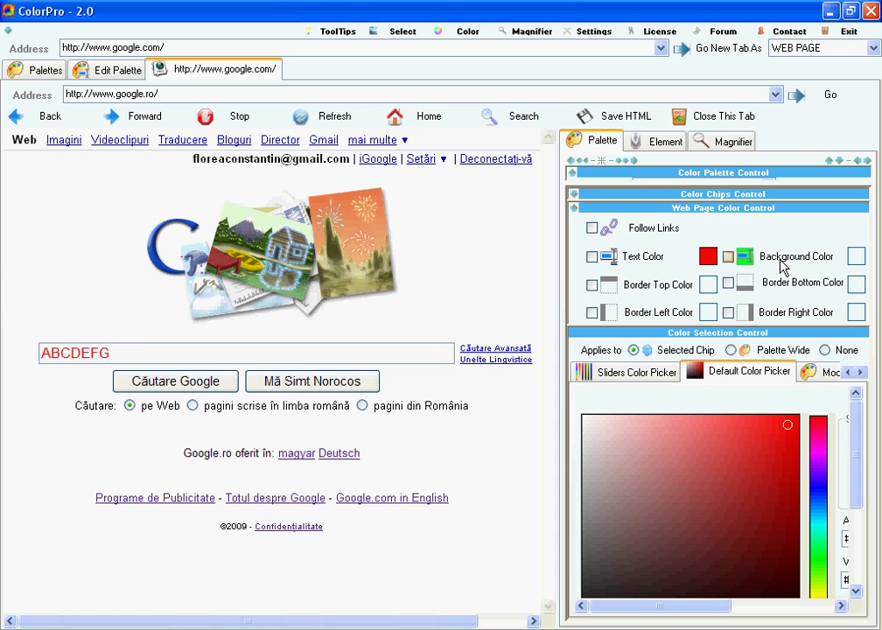
{"action": "left_click", "coordinate": [817, 526]}
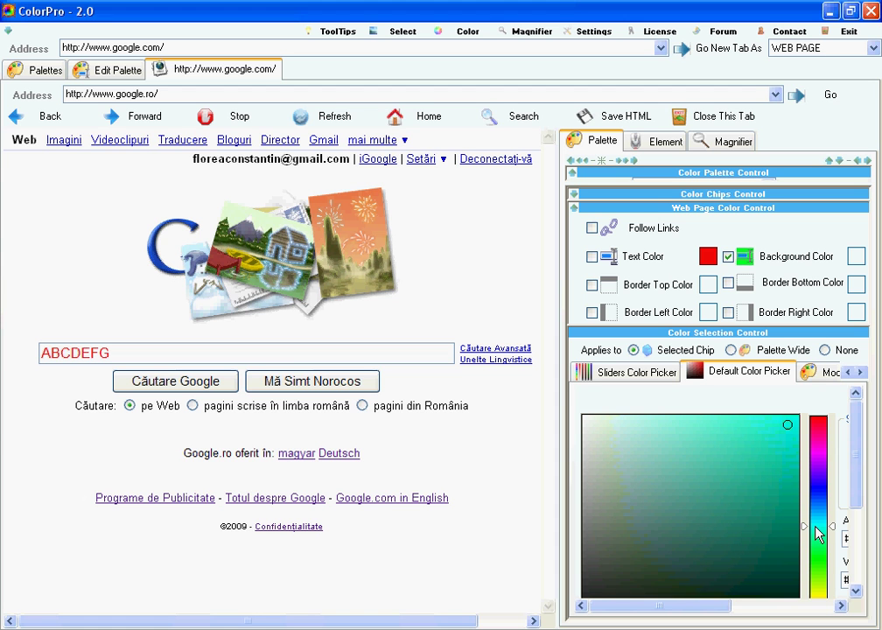
{"action": "left_click", "coordinate": [781, 423]}
{"action": "left_click", "coordinate": [855, 256]}
{"action": "left_click", "coordinate": [317, 349]}
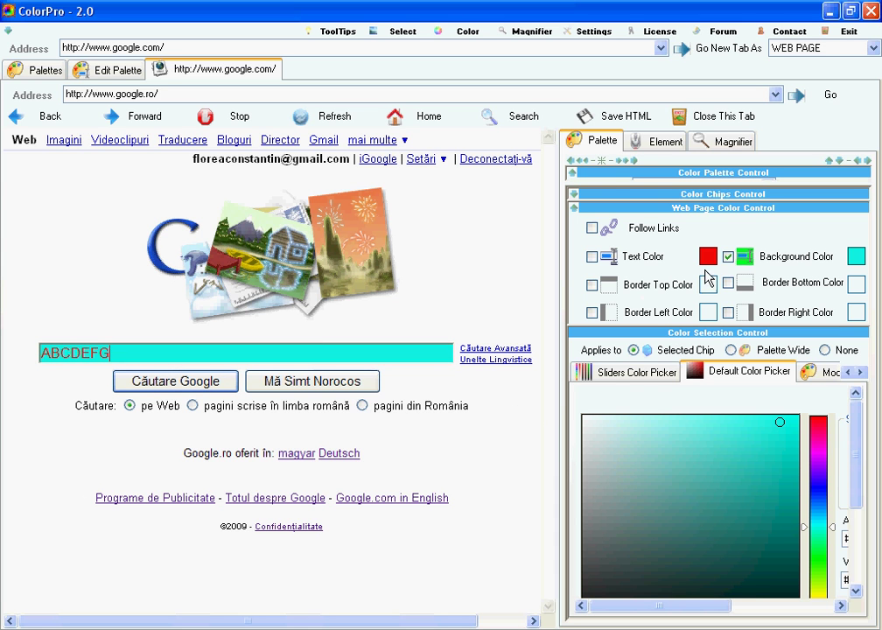
{"action": "left_click", "coordinate": [754, 261]}
Step: Enable the top, left, bottom and right border colours and set the top border to red
{"action": "left_click", "coordinate": [654, 288]}
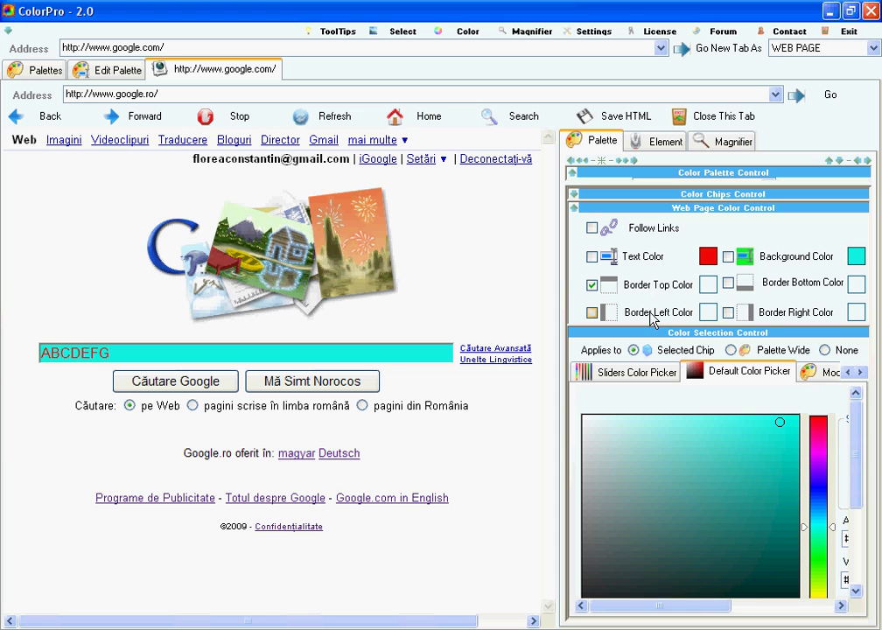
{"action": "left_click", "coordinate": [655, 315]}
{"action": "left_click", "coordinate": [764, 287]}
{"action": "left_click", "coordinate": [760, 315]}
{"action": "left_click", "coordinate": [816, 418]}
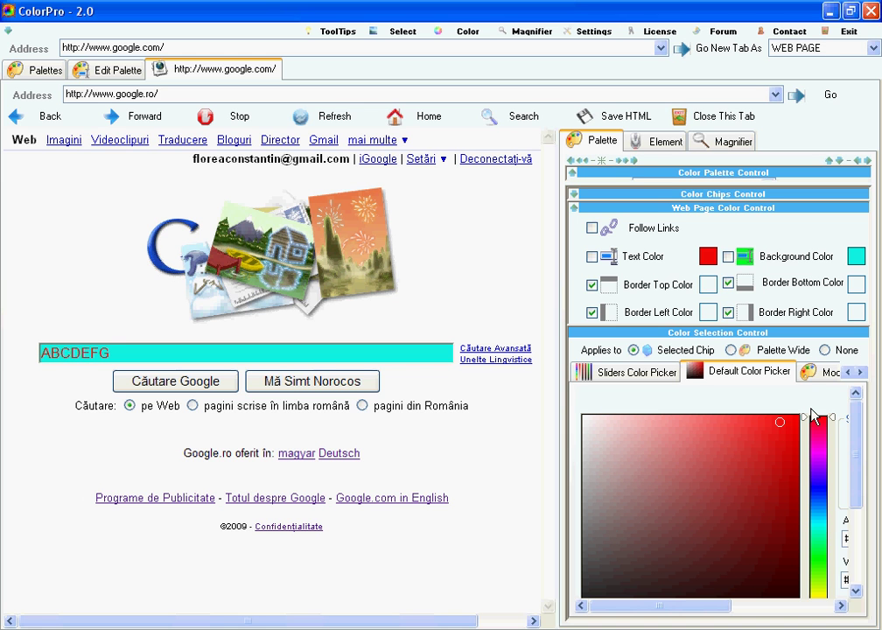
{"action": "left_click", "coordinate": [788, 423]}
{"action": "left_click", "coordinate": [706, 287]}
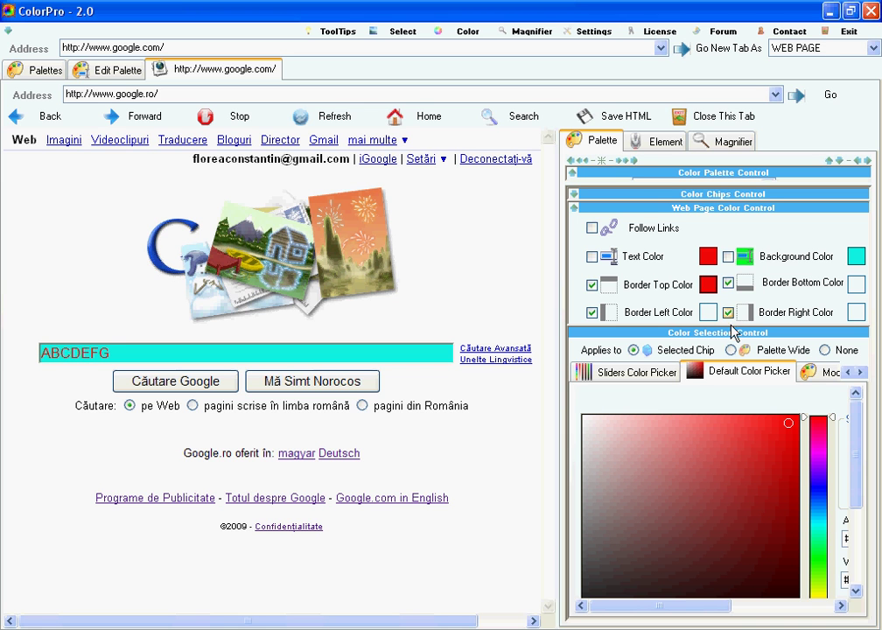
Step: Set the left border blue, bottom green and right yellow, then apply them to the search box
{"action": "left_click", "coordinate": [820, 487]}
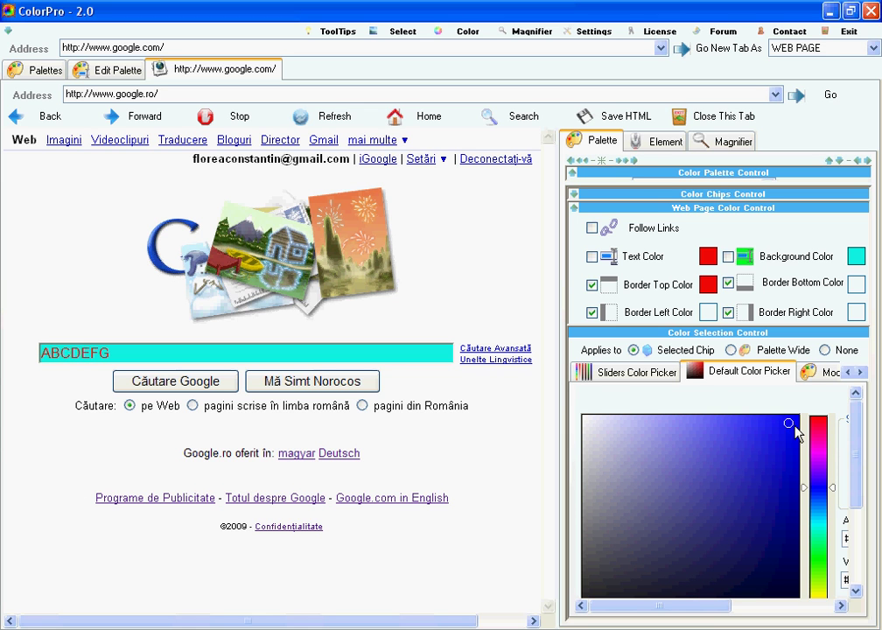
{"action": "left_click", "coordinate": [708, 312]}
{"action": "left_click", "coordinate": [821, 546]}
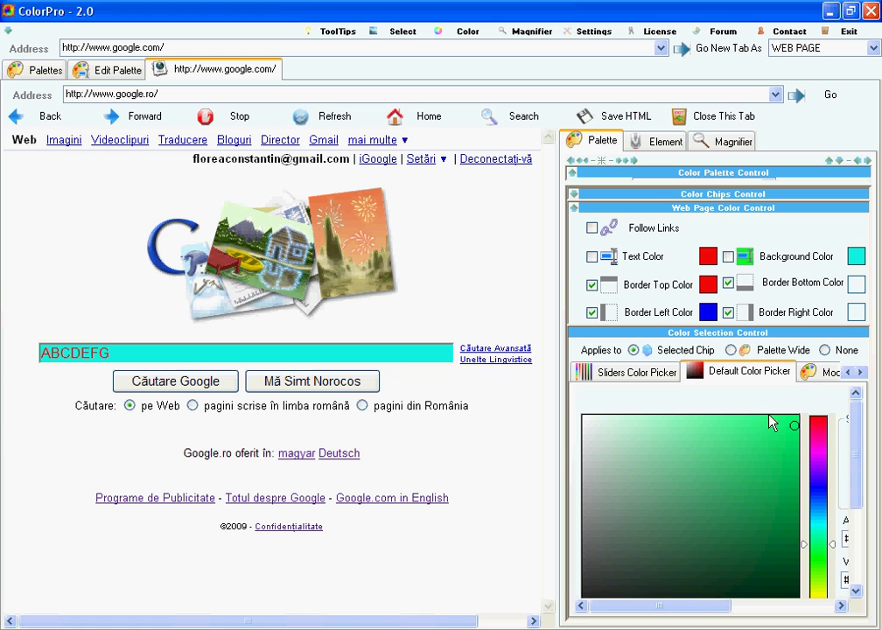
{"action": "left_click", "coordinate": [856, 284]}
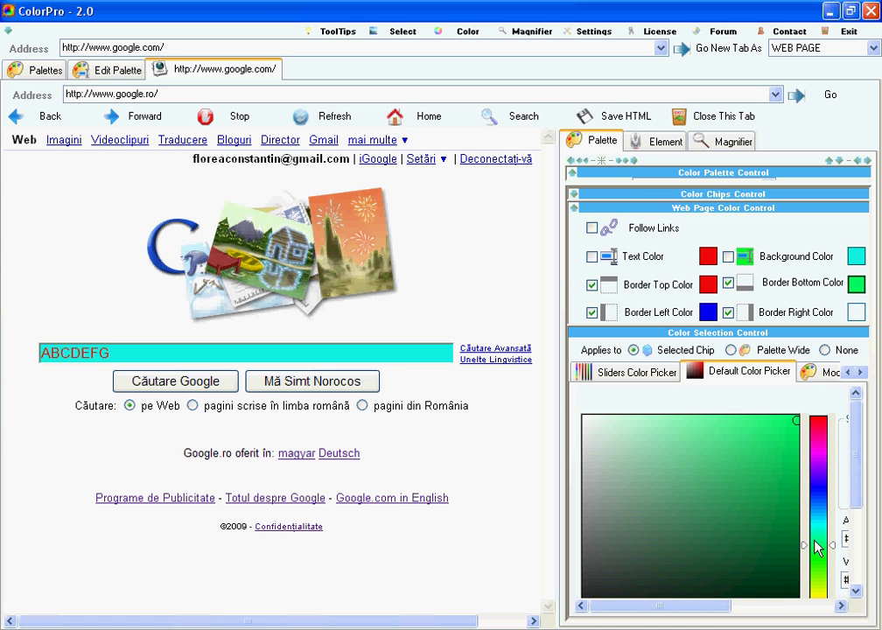
{"action": "left_click", "coordinate": [821, 589]}
{"action": "left_click", "coordinate": [794, 423]}
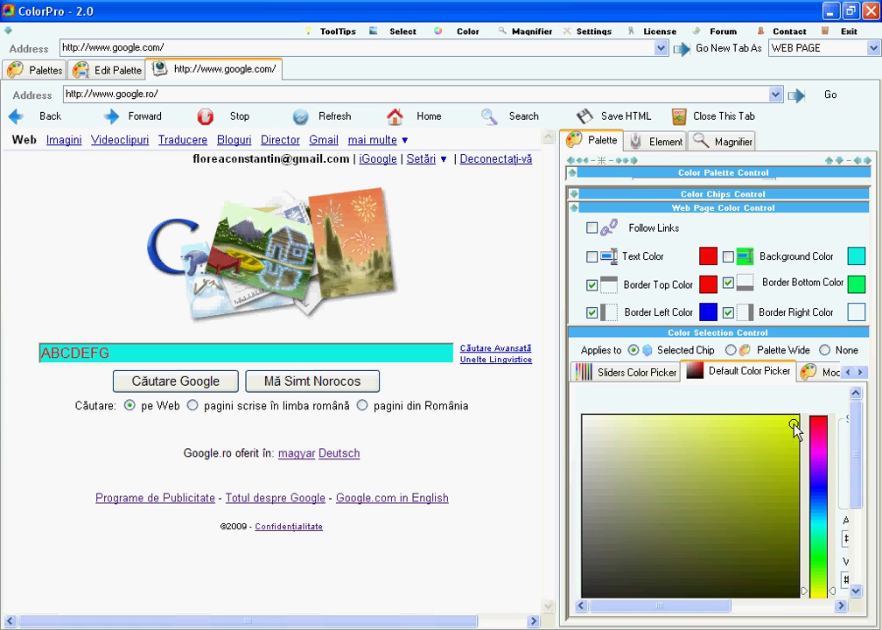
{"action": "left_click", "coordinate": [851, 312]}
{"action": "left_click", "coordinate": [404, 354]}
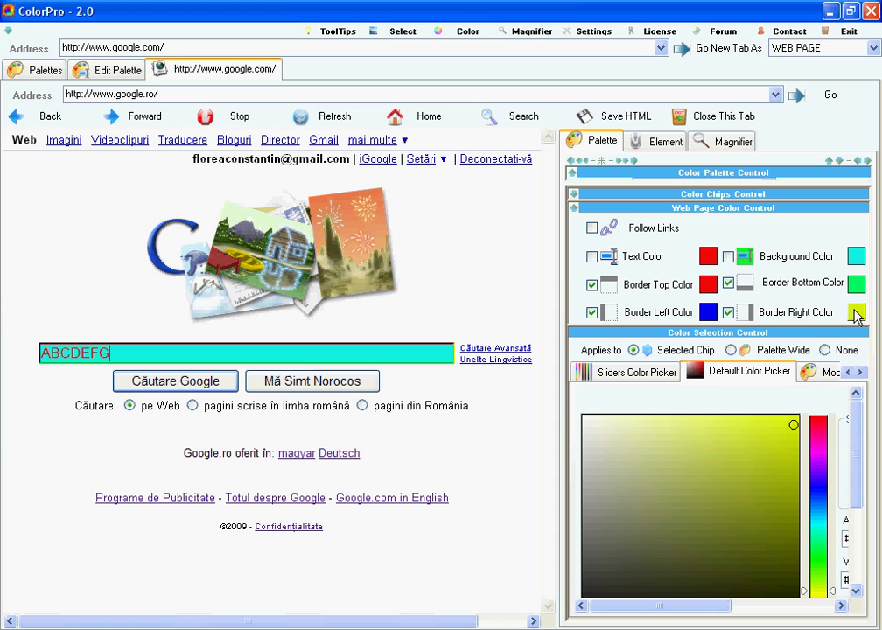
Step: Turn off the border options, set a bright green page Background Color, and decline the script error
{"action": "left_click", "coordinate": [728, 282]}
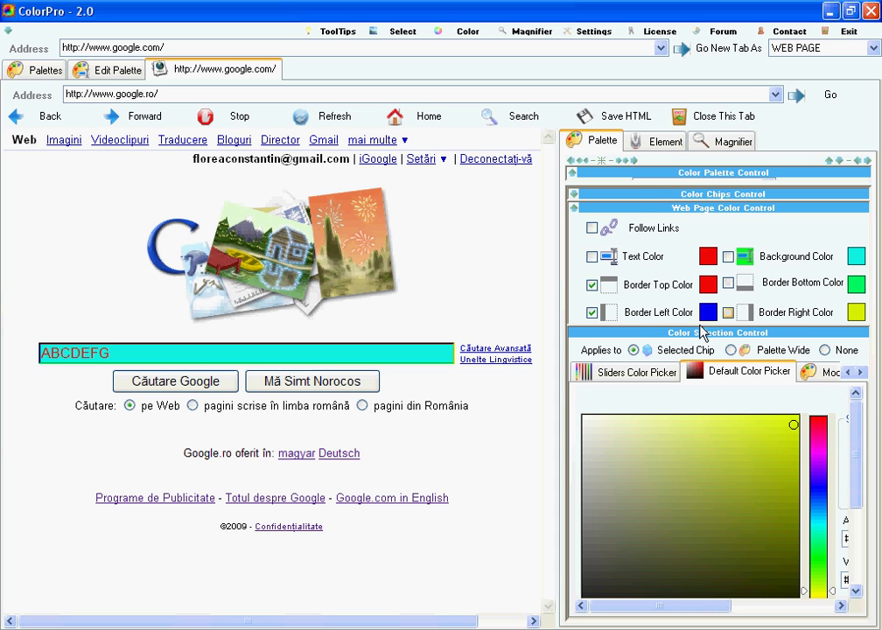
{"action": "left_click", "coordinate": [592, 313]}
{"action": "left_click", "coordinate": [592, 284]}
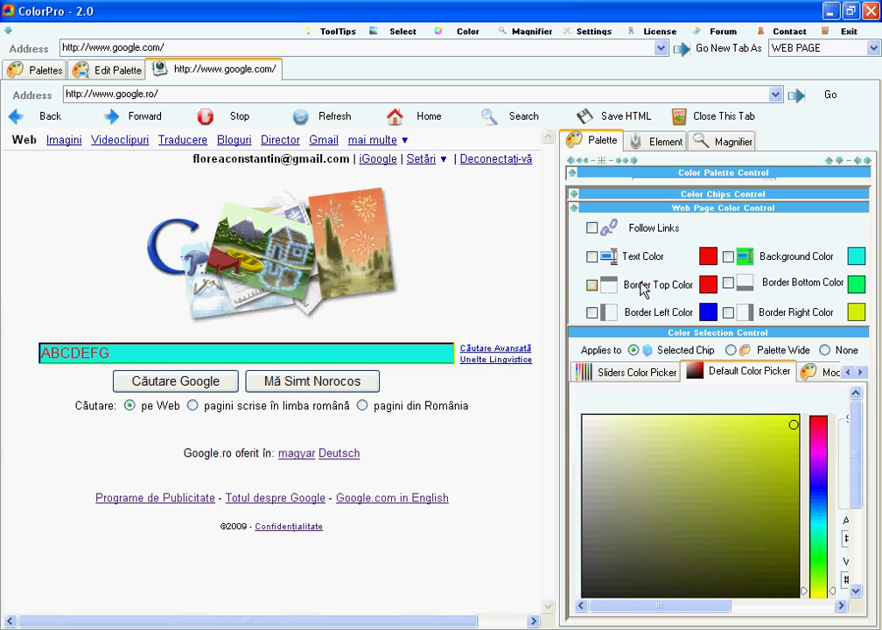
{"action": "left_click", "coordinate": [773, 260]}
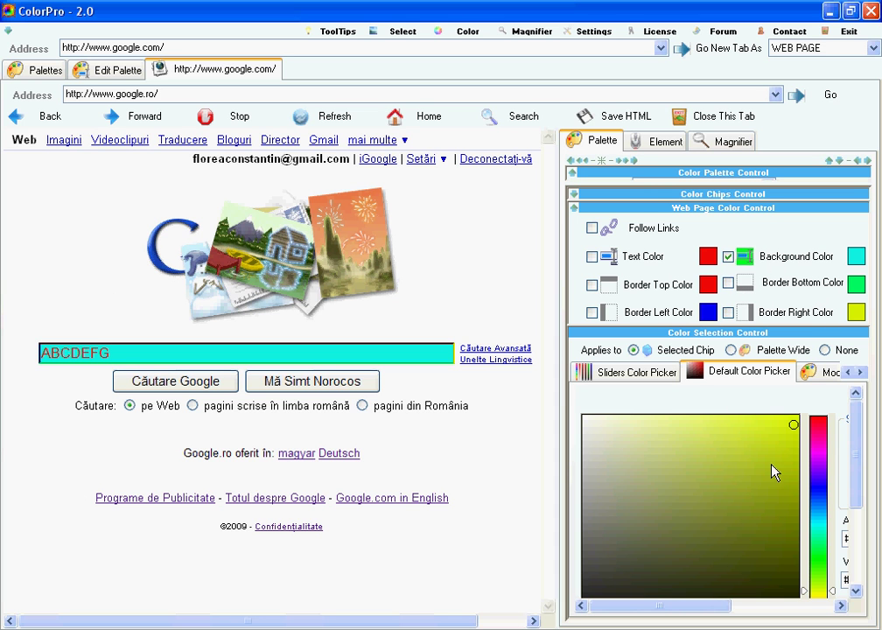
{"action": "left_click", "coordinate": [822, 557]}
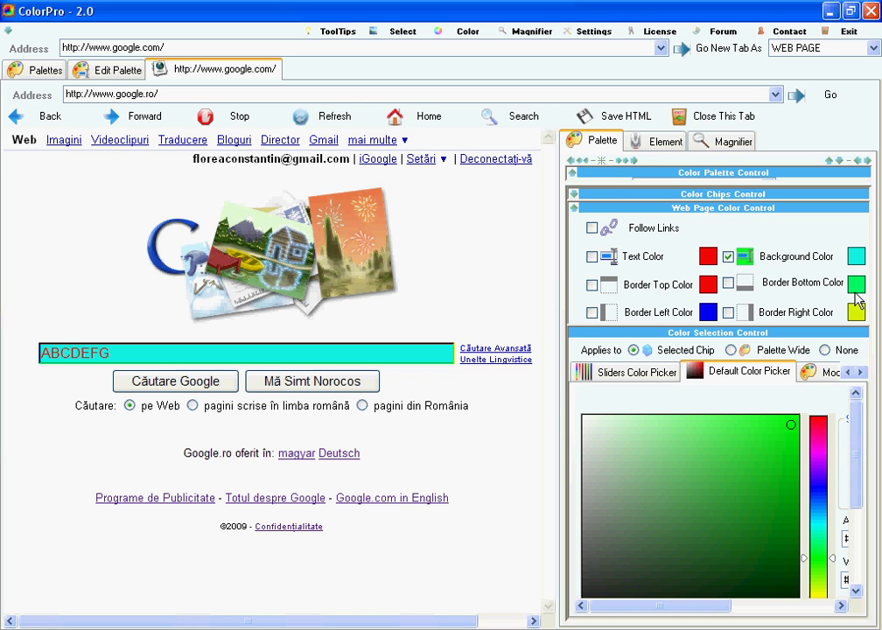
{"action": "left_click", "coordinate": [856, 256]}
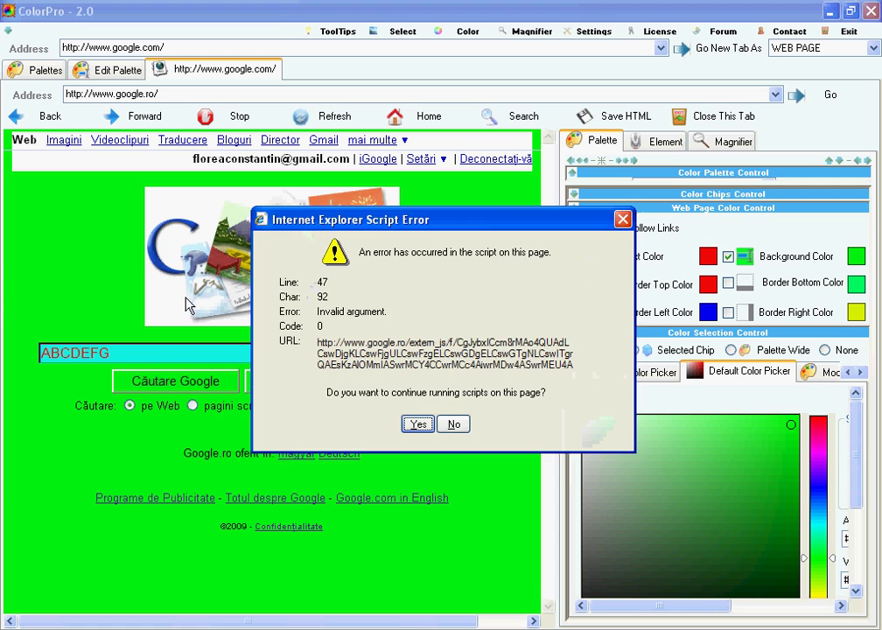
{"action": "left_click", "coordinate": [453, 424]}
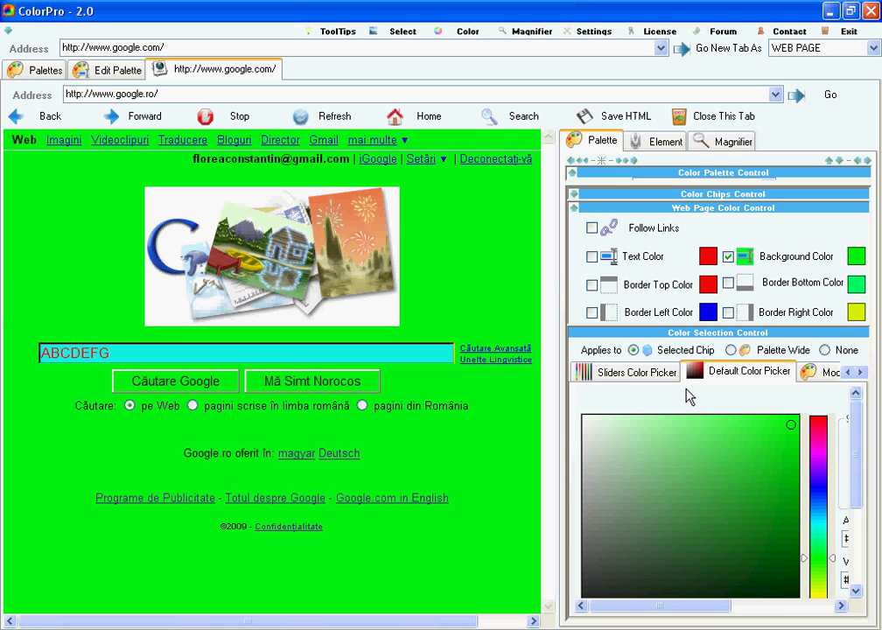
Step: Expand Current Element Control on the Element tab and pick and lock the search box as the element
{"action": "left_click", "coordinate": [663, 145]}
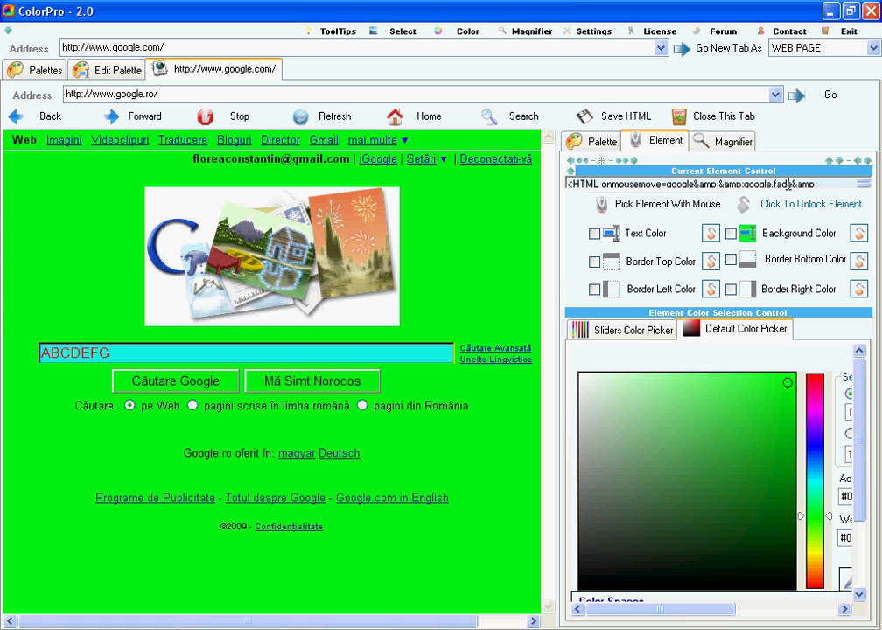
{"action": "left_click", "coordinate": [839, 161]}
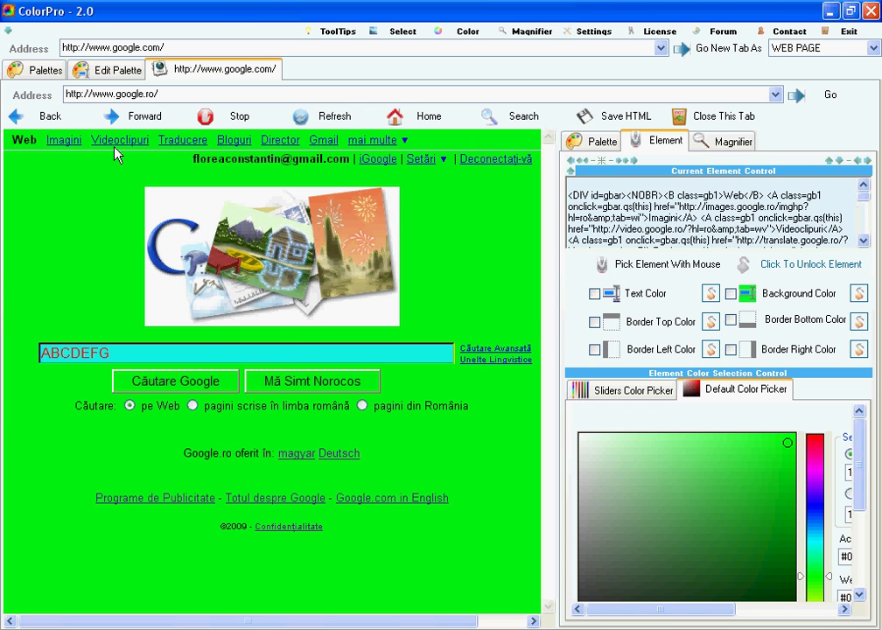
{"action": "left_click_drag", "start_coordinate": [602, 207], "coordinate": [643, 217]}
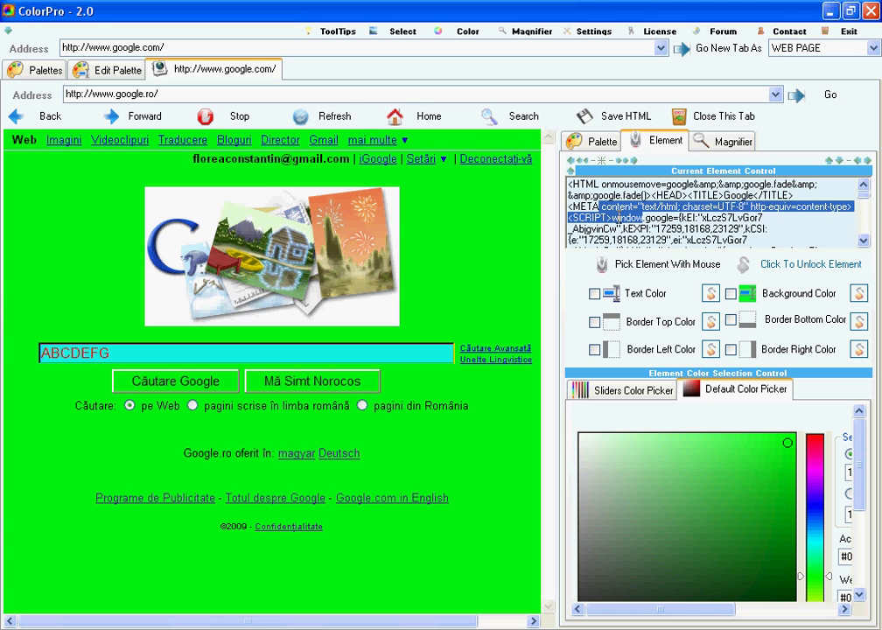
{"action": "left_click", "coordinate": [610, 195]}
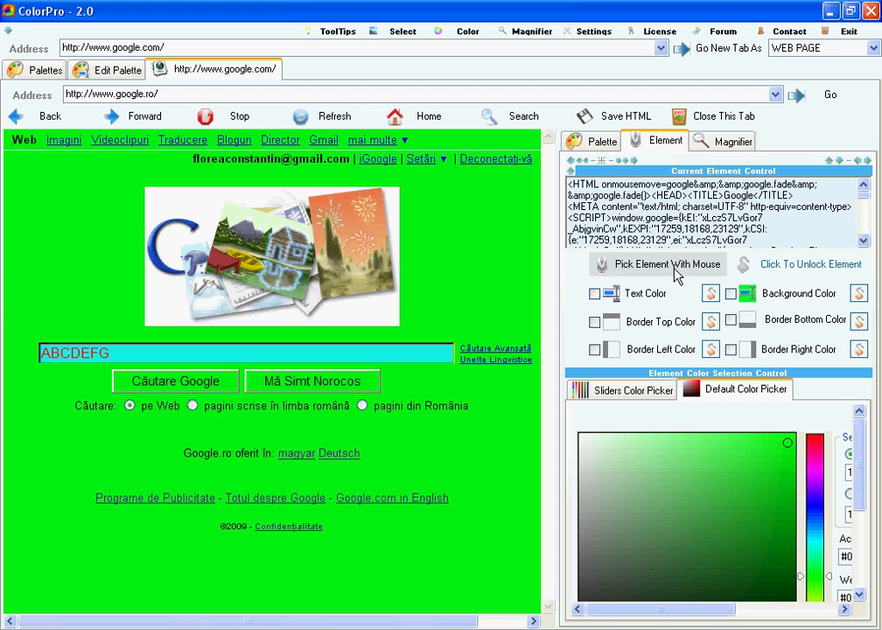
{"action": "left_click", "coordinate": [384, 353]}
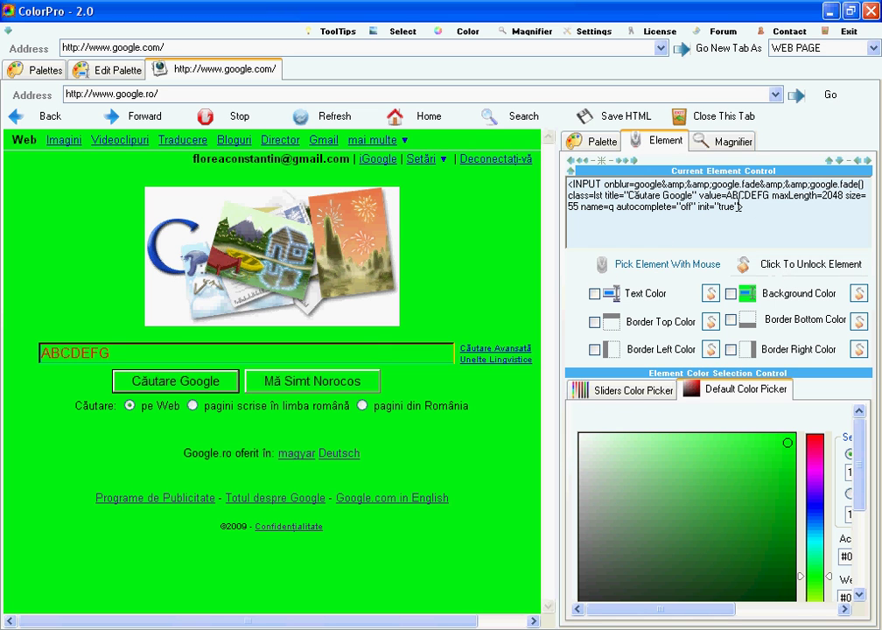
{"action": "left_click_drag", "start_coordinate": [665, 232], "coordinate": [553, 166]}
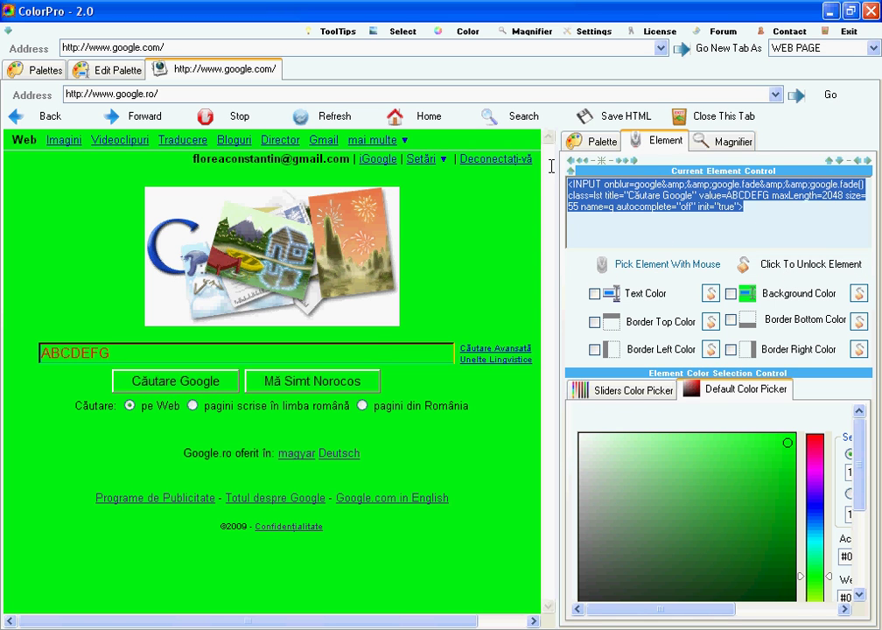
{"action": "left_click", "coordinate": [663, 219]}
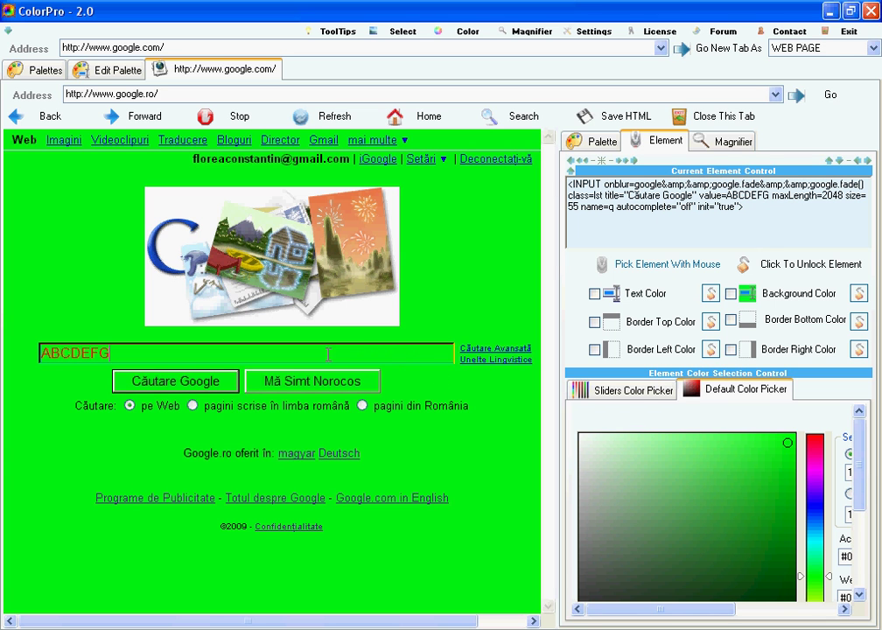
Step: Enable text recolouring for the search box and darken its text with the RGB sliders
{"action": "left_click_drag", "start_coordinate": [328, 353], "coordinate": [21, 355]}
{"action": "left_click", "coordinate": [149, 350]}
{"action": "left_click", "coordinate": [595, 294]}
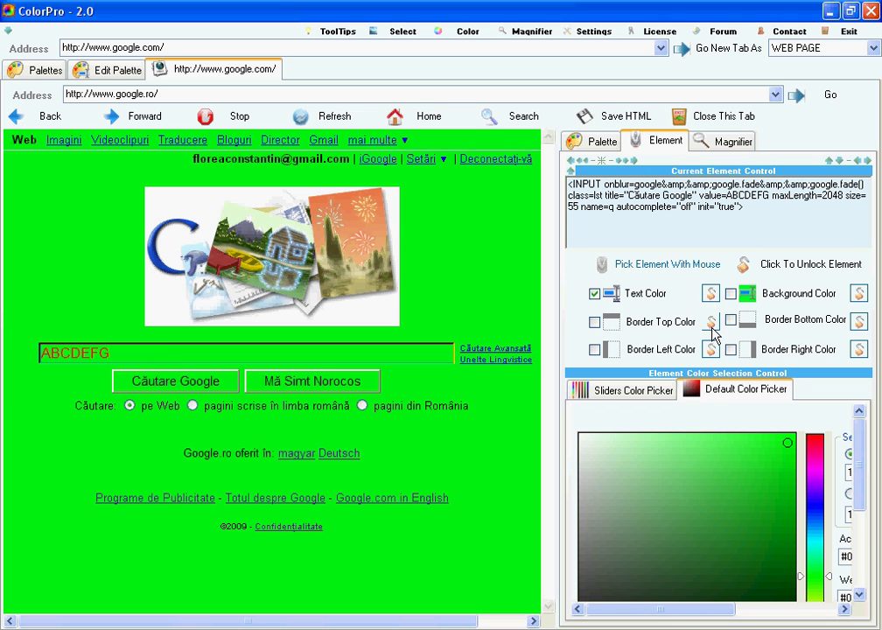
{"action": "left_click", "coordinate": [621, 394]}
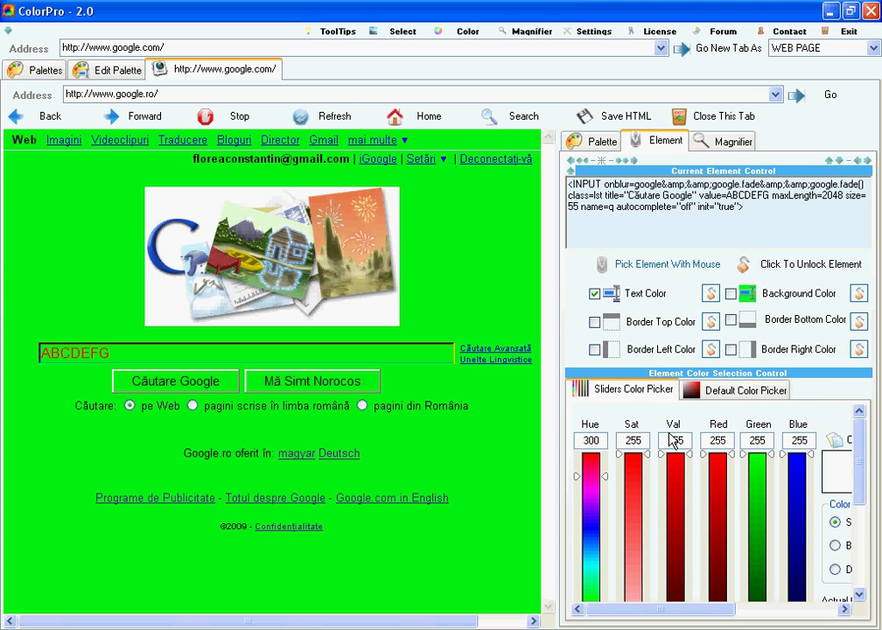
{"action": "left_click", "coordinate": [834, 162]}
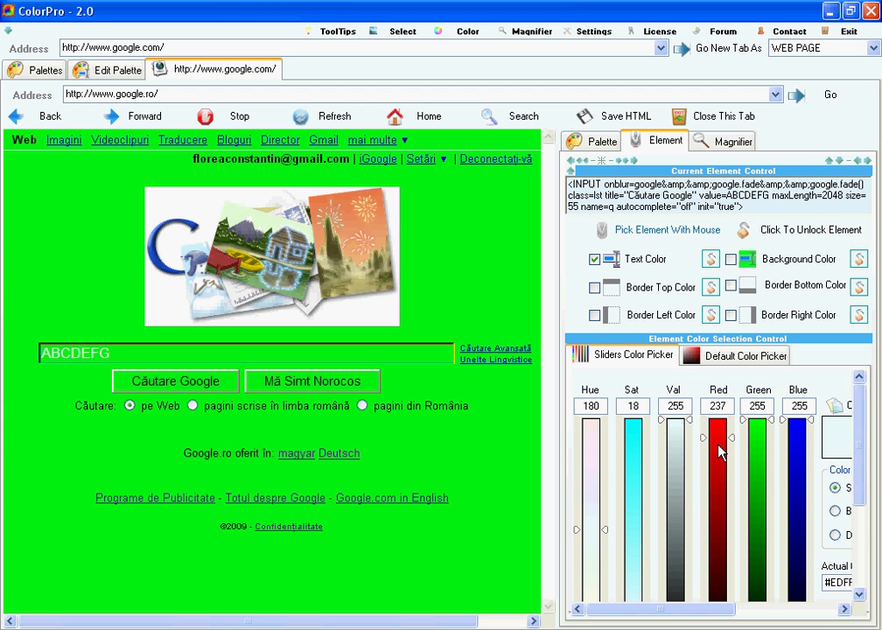
{"action": "left_click_drag", "start_coordinate": [719, 449], "coordinate": [721, 554]}
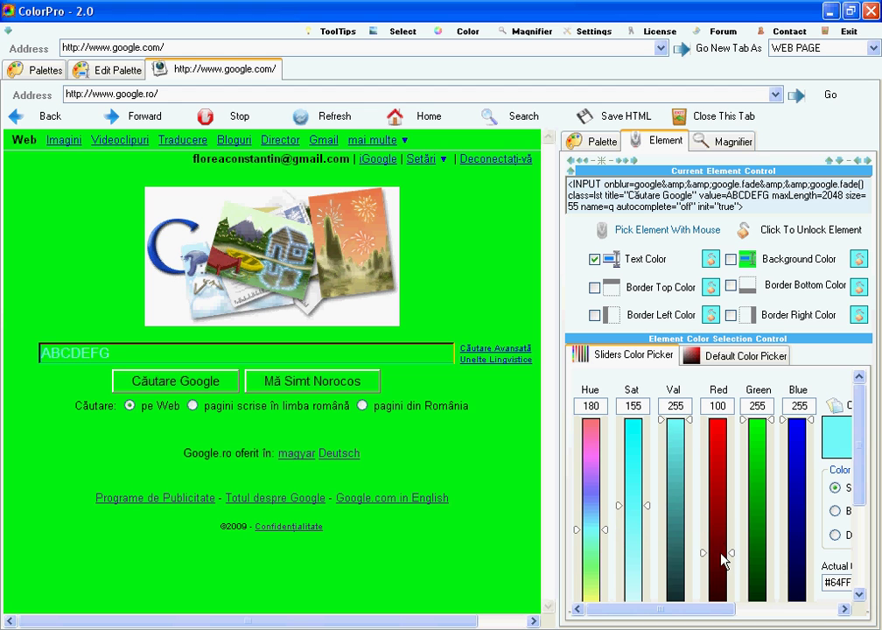
{"action": "left_click_drag", "start_coordinate": [770, 536], "coordinate": [765, 598]}
{"action": "left_click", "coordinate": [763, 595]}
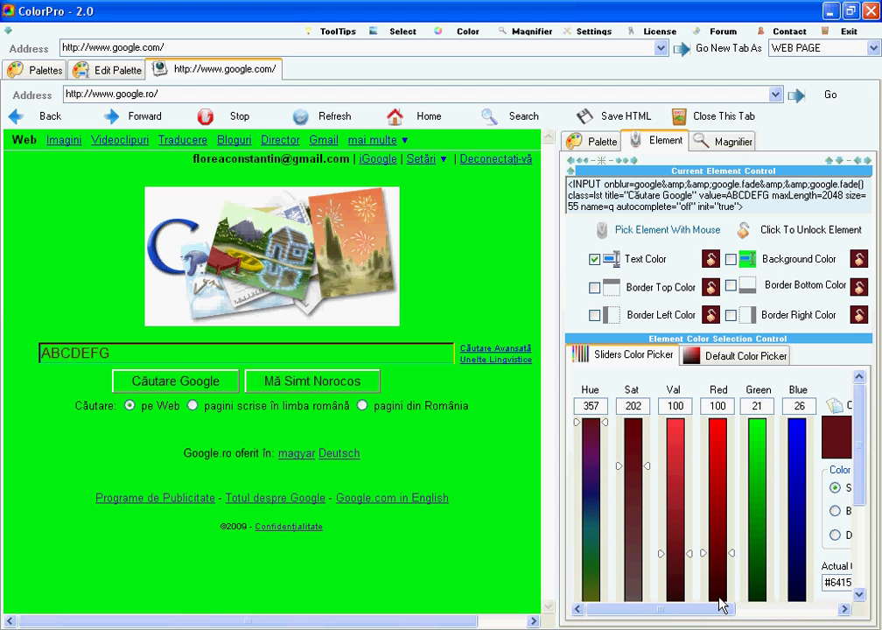
{"action": "left_click", "coordinate": [717, 575]}
Step: Turn off text recolouring and give the search box a pale background (RGB 237, 219, 255)
{"action": "double_click", "coordinate": [120, 361]}
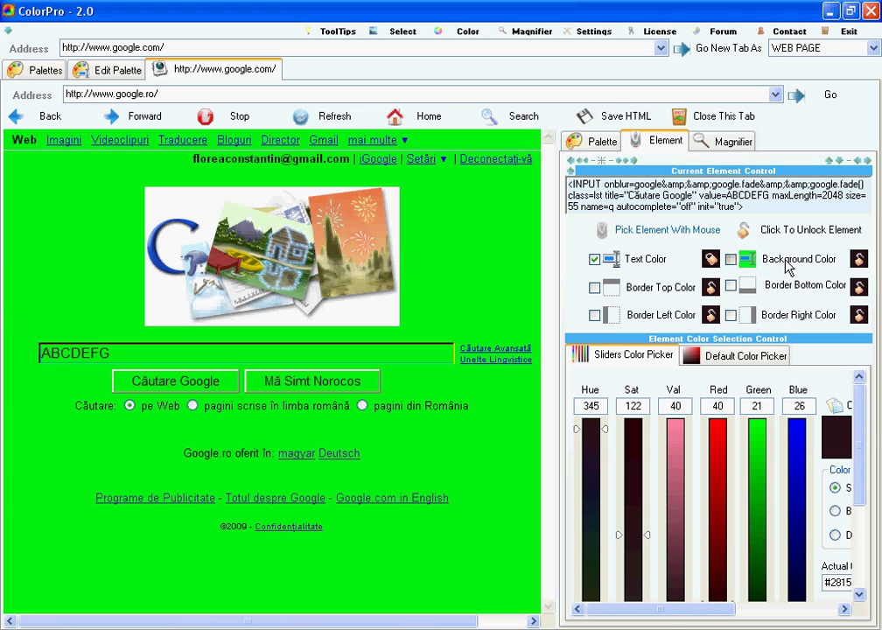
{"action": "left_click", "coordinate": [595, 259]}
{"action": "left_click", "coordinate": [725, 478]}
{"action": "left_click", "coordinate": [721, 478]}
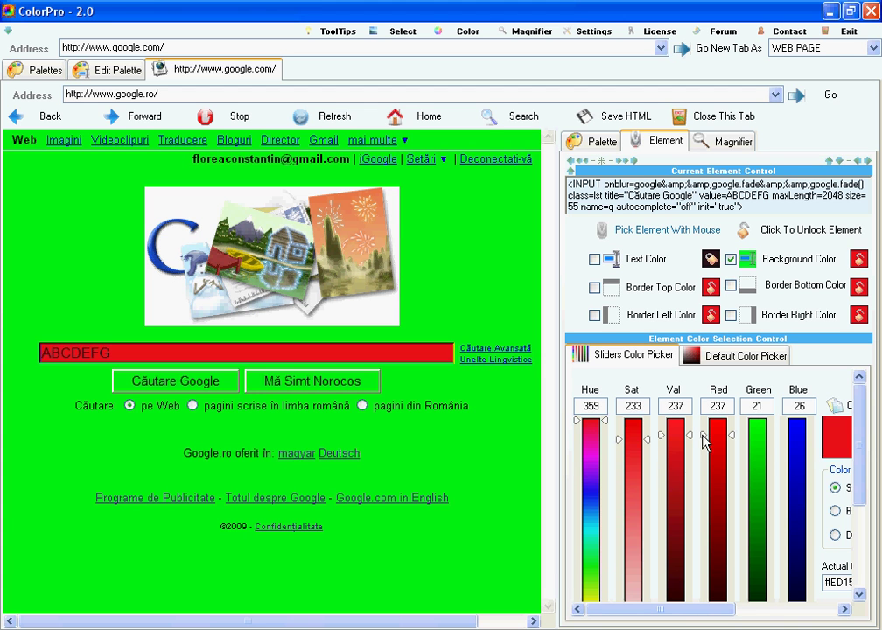
{"action": "left_click_drag", "start_coordinate": [749, 468], "coordinate": [790, 418]}
{"action": "left_click", "coordinate": [794, 450]}
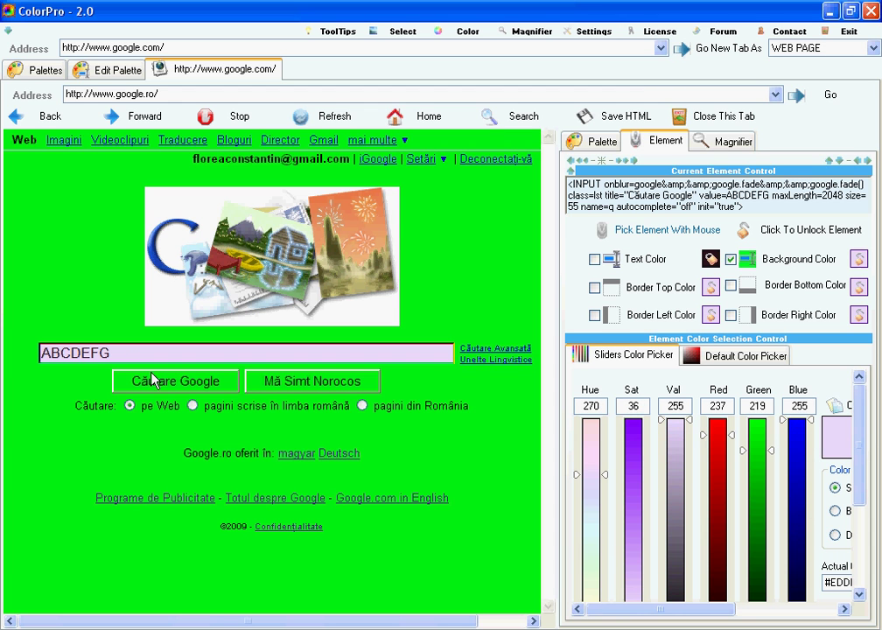
Step: Finish with the search box background and lock onto the page's centre block
{"action": "left_click", "coordinate": [730, 259]}
{"action": "left_click", "coordinate": [786, 239]}
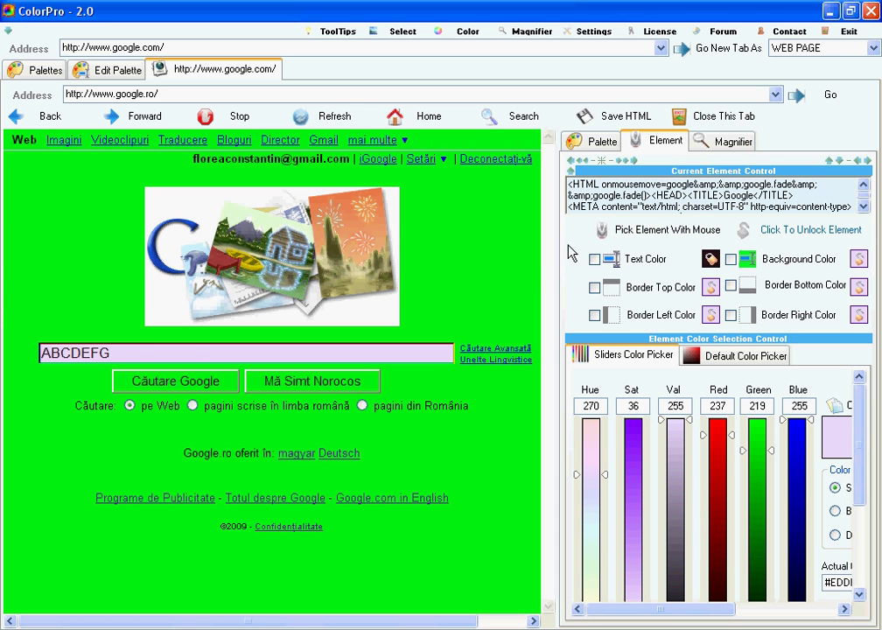
{"action": "left_click", "coordinate": [35, 315]}
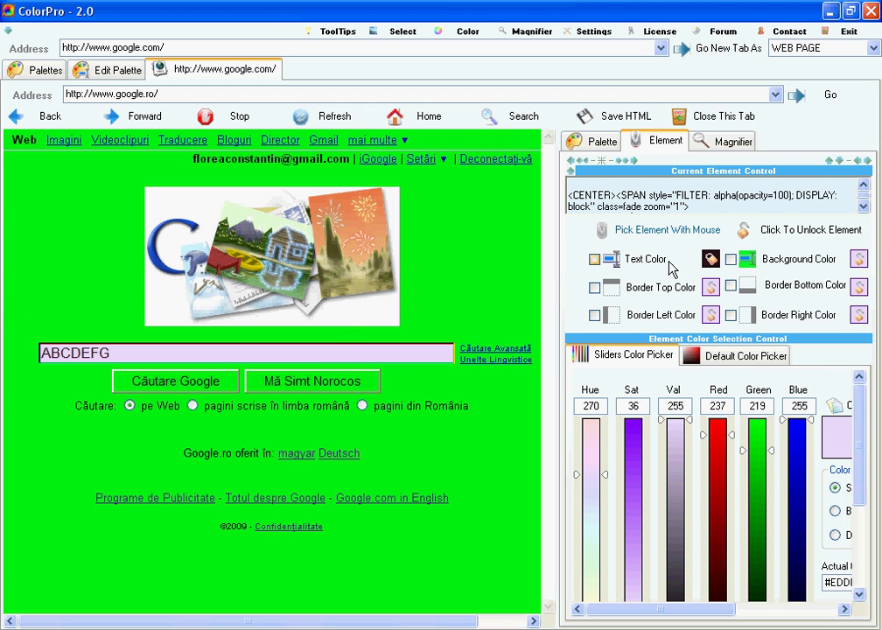
Step: Set the centre block background to white (255, 255, 255) and select the cell beside the search box
{"action": "left_click", "coordinate": [778, 260]}
{"action": "left_click", "coordinate": [758, 470]}
{"action": "left_click_drag", "start_coordinate": [757, 470], "coordinate": [764, 602]}
{"action": "left_click", "coordinate": [797, 506]}
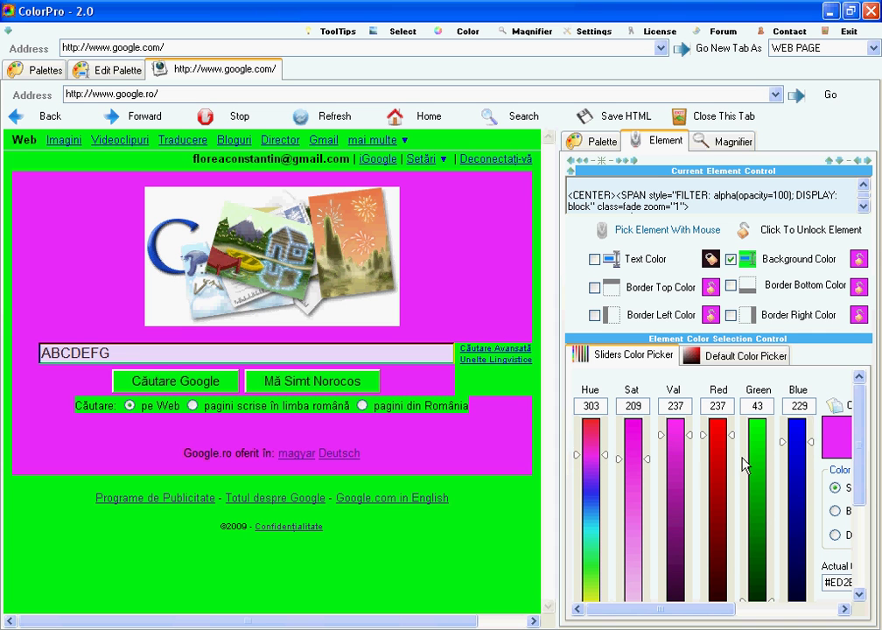
{"action": "left_click_drag", "start_coordinate": [721, 496], "coordinate": [717, 426]}
{"action": "left_click_drag", "start_coordinate": [798, 443], "coordinate": [797, 396]}
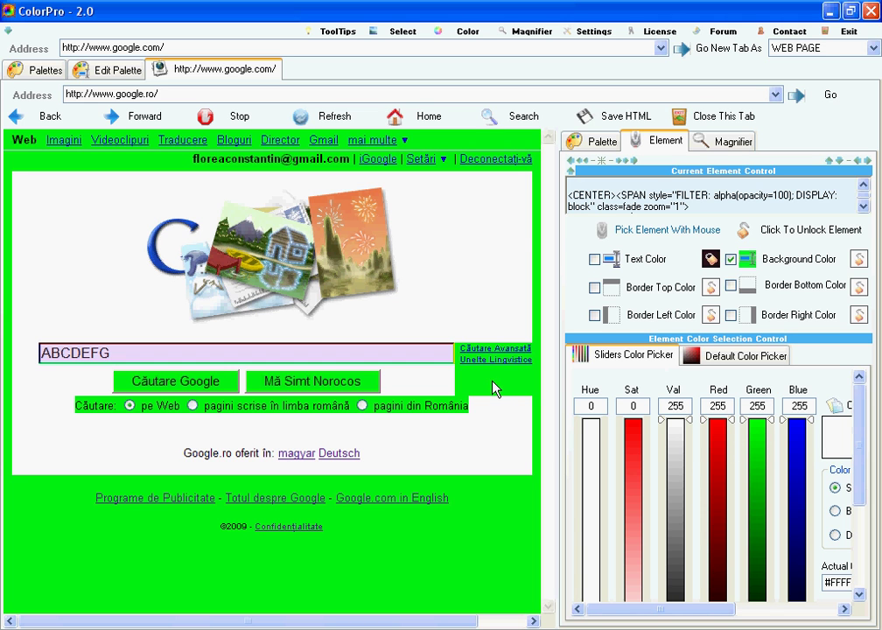
{"action": "left_click", "coordinate": [788, 229]}
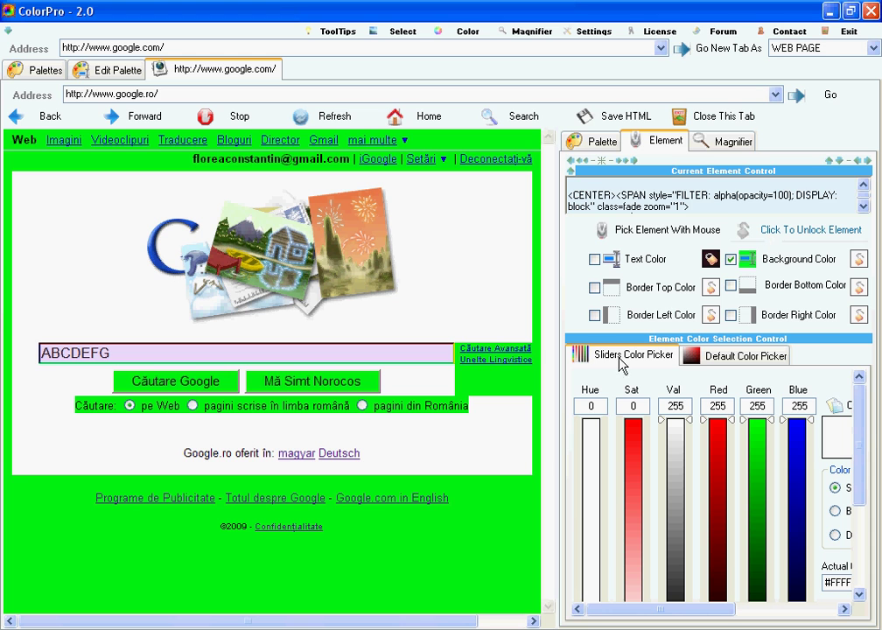
{"action": "left_click", "coordinate": [507, 382]}
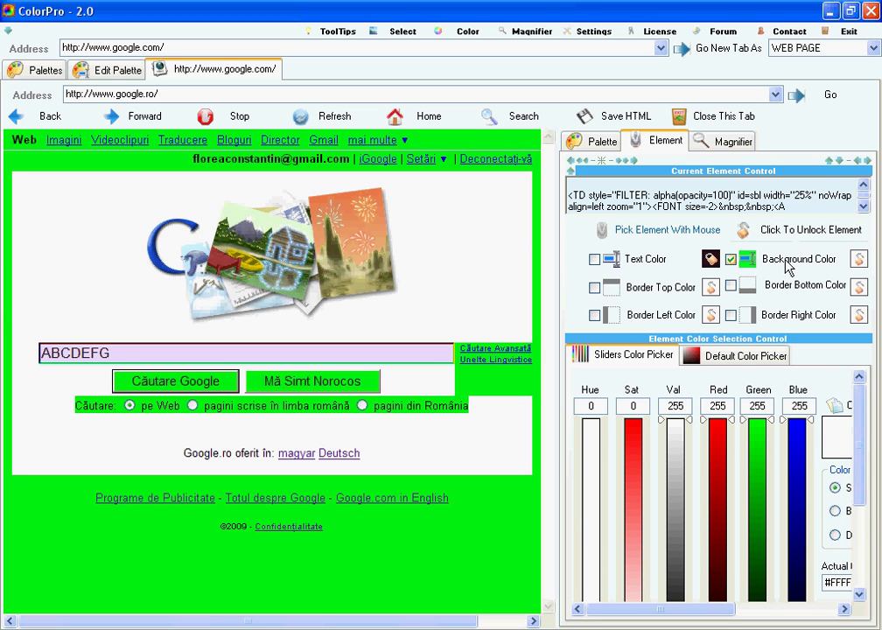
Step: Colour the cell beside the search box green and give its top border a purple tint
{"action": "left_click", "coordinate": [755, 449]}
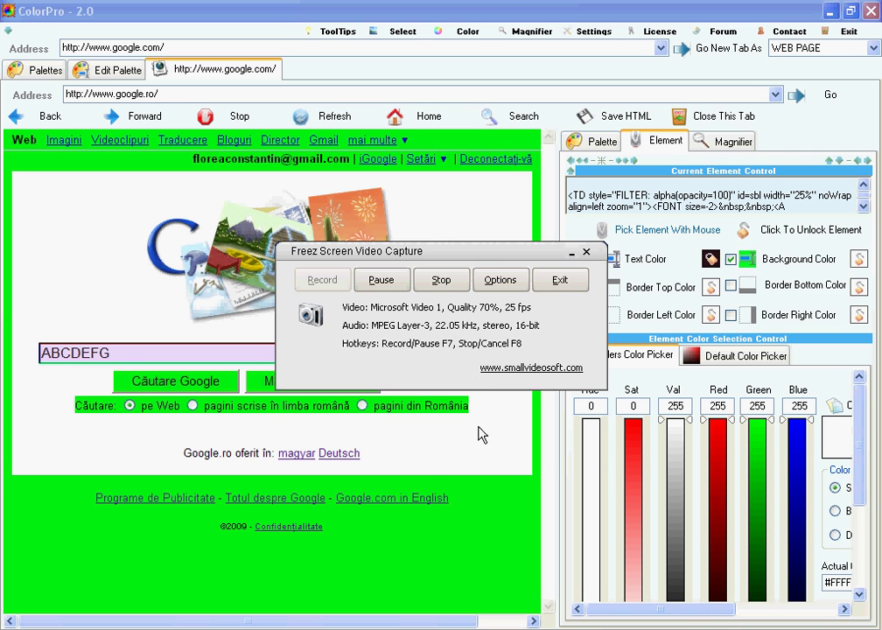
{"action": "left_click", "coordinate": [571, 253]}
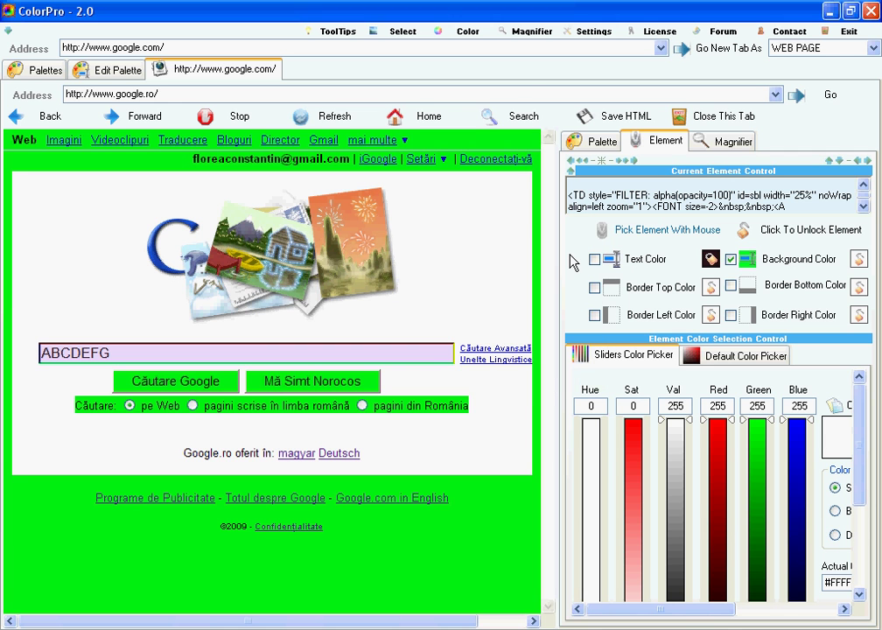
{"action": "left_click", "coordinate": [789, 261]}
{"action": "left_click", "coordinate": [595, 287]}
{"action": "left_click", "coordinate": [595, 315]}
{"action": "left_click", "coordinate": [594, 314]}
{"action": "left_click_drag", "start_coordinate": [726, 479], "coordinate": [719, 505]}
{"action": "left_click_drag", "start_coordinate": [757, 442], "coordinate": [759, 559]}
Step: Enable all four search box borders and set their colour to yellow (255, 238, 0)
{"action": "left_click", "coordinate": [807, 231]}
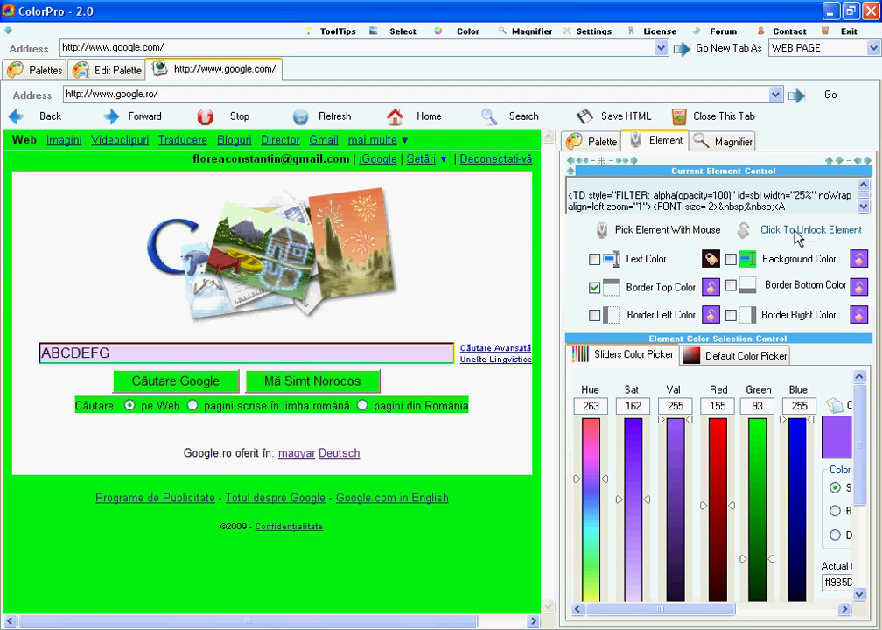
{"action": "left_click", "coordinate": [379, 348]}
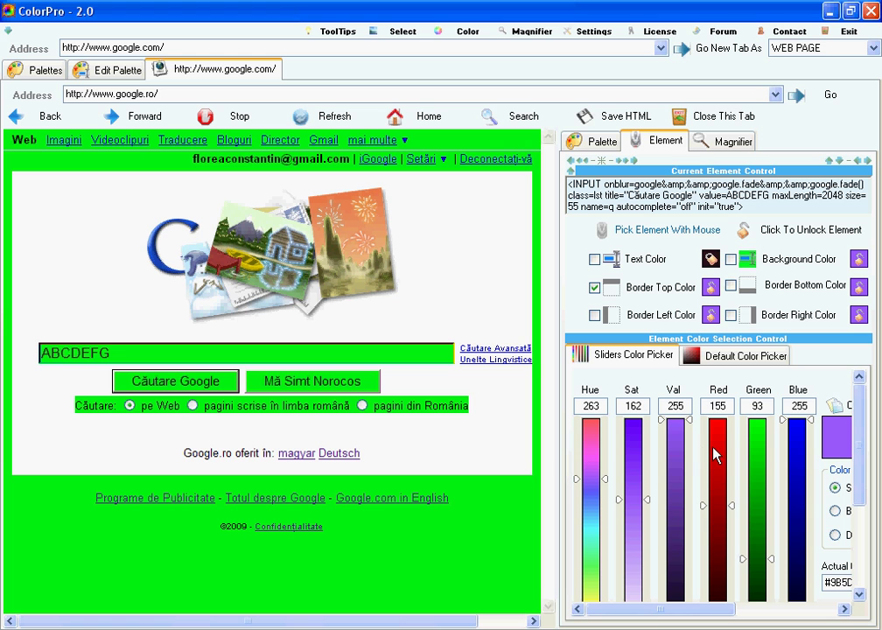
{"action": "left_click_drag", "start_coordinate": [716, 454], "coordinate": [719, 605]}
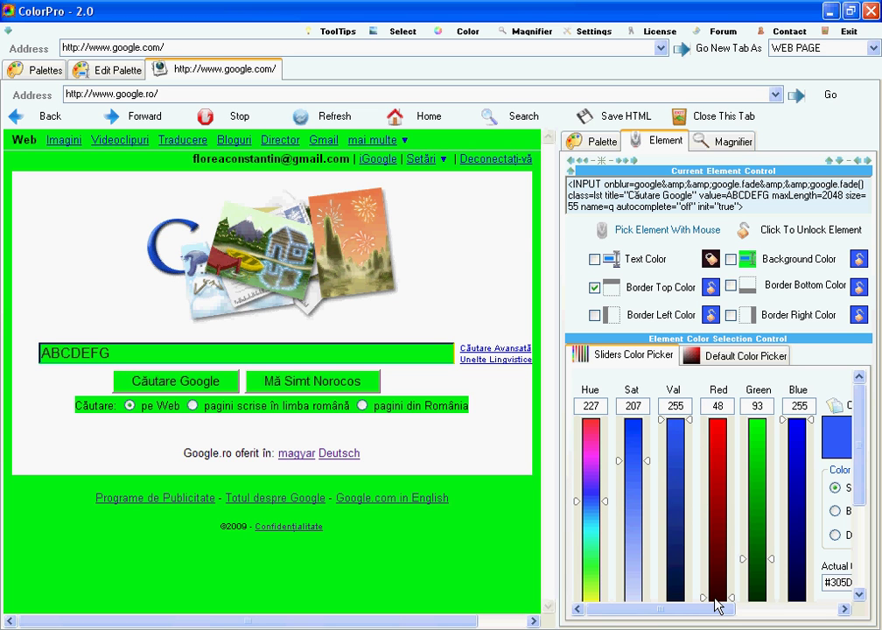
{"action": "left_click", "coordinate": [754, 503]}
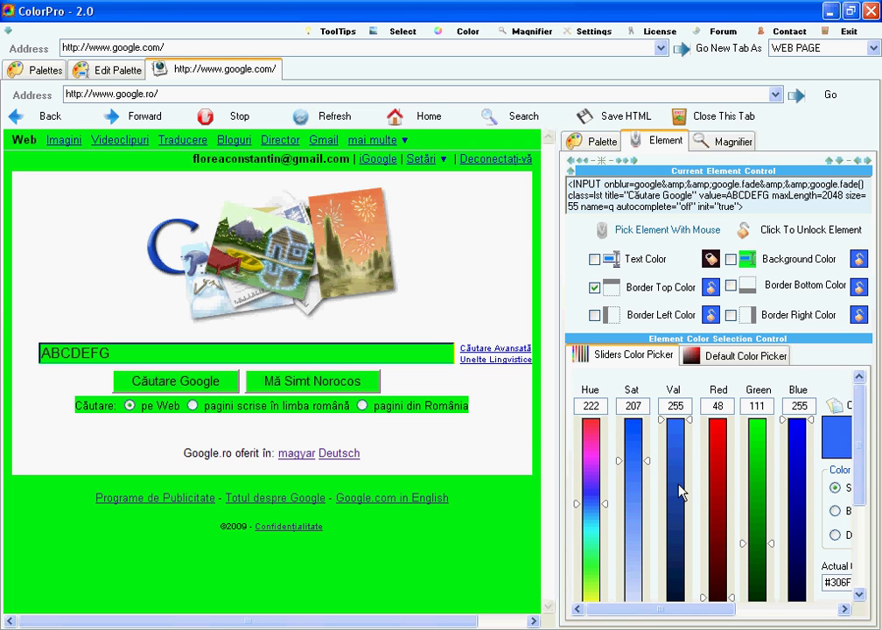
{"action": "left_click_drag", "start_coordinate": [804, 453], "coordinate": [723, 629]}
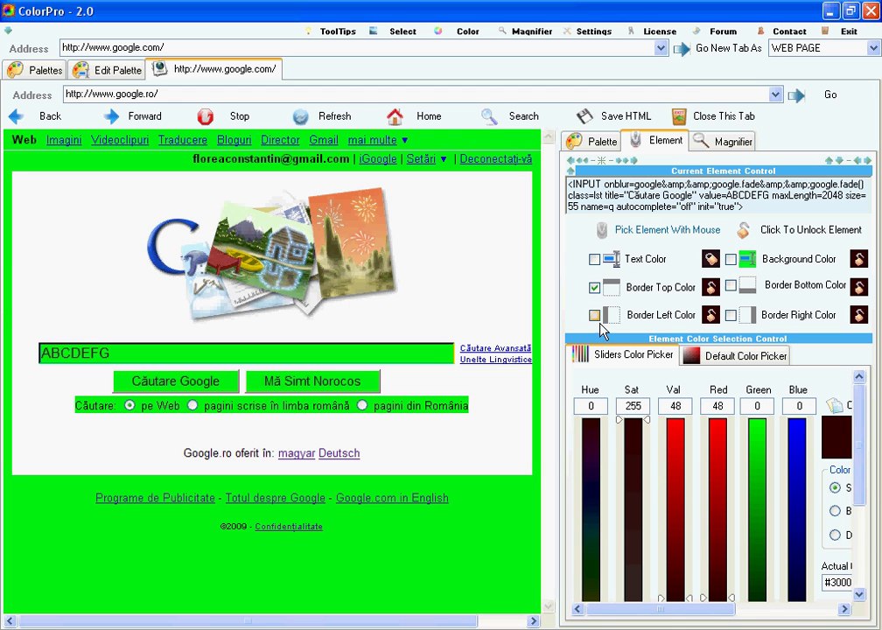
{"action": "left_click", "coordinate": [732, 315]}
{"action": "left_click", "coordinate": [731, 285]}
{"action": "left_click_drag", "start_coordinate": [766, 490], "coordinate": [717, 422]}
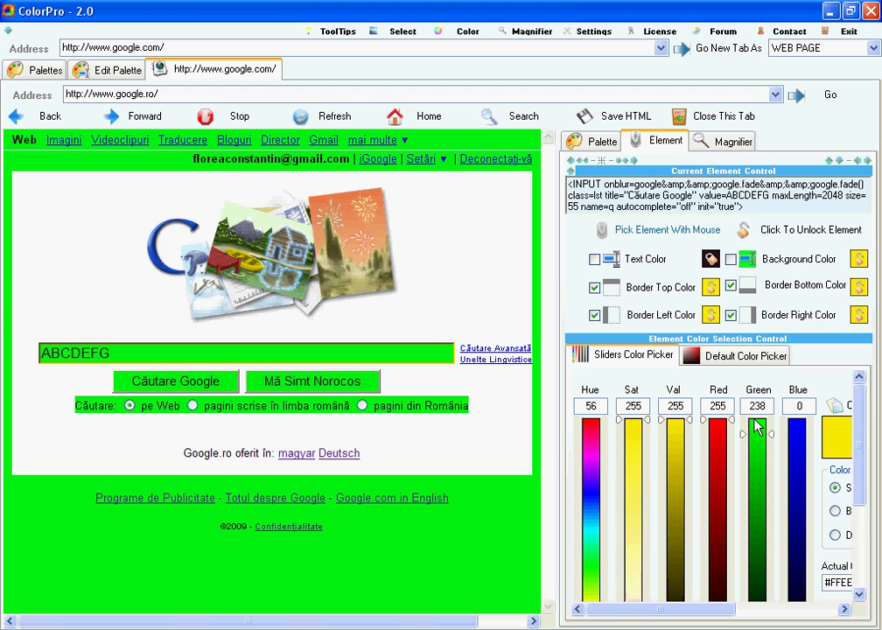